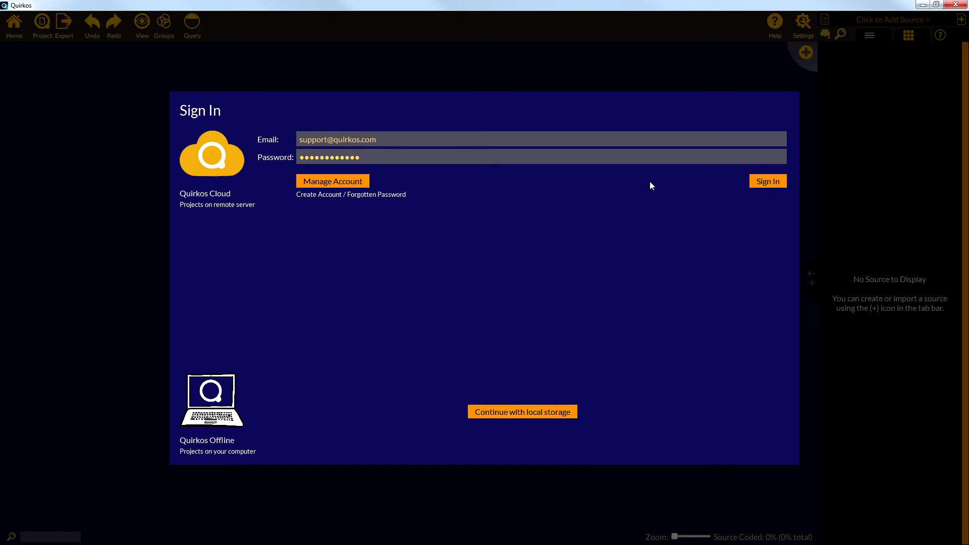
Step: Sign in to Quirkos Cloud with the account's email and password
key("Return")
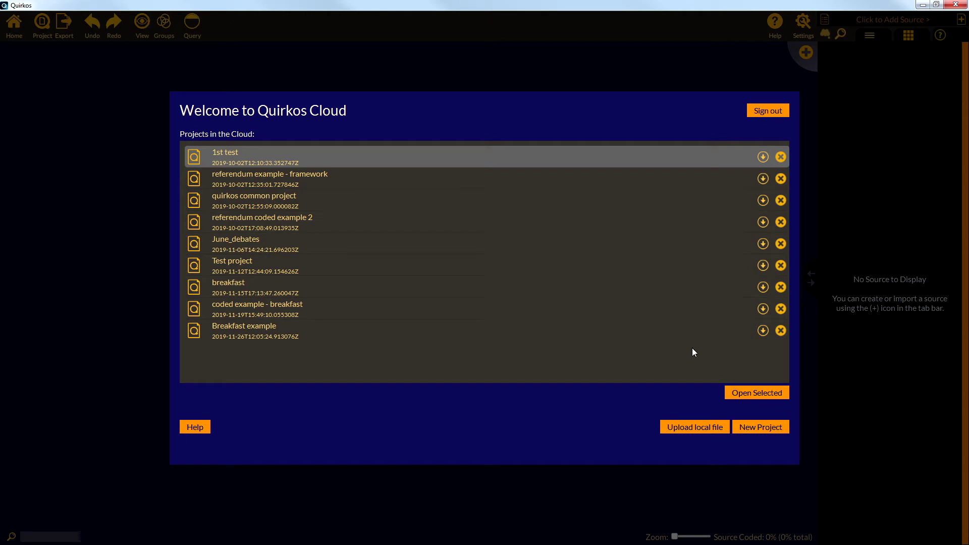
Step: Create a new cloud project titled 'Breakfast test 2'
left_click(771, 427)
left_click(589, 221)
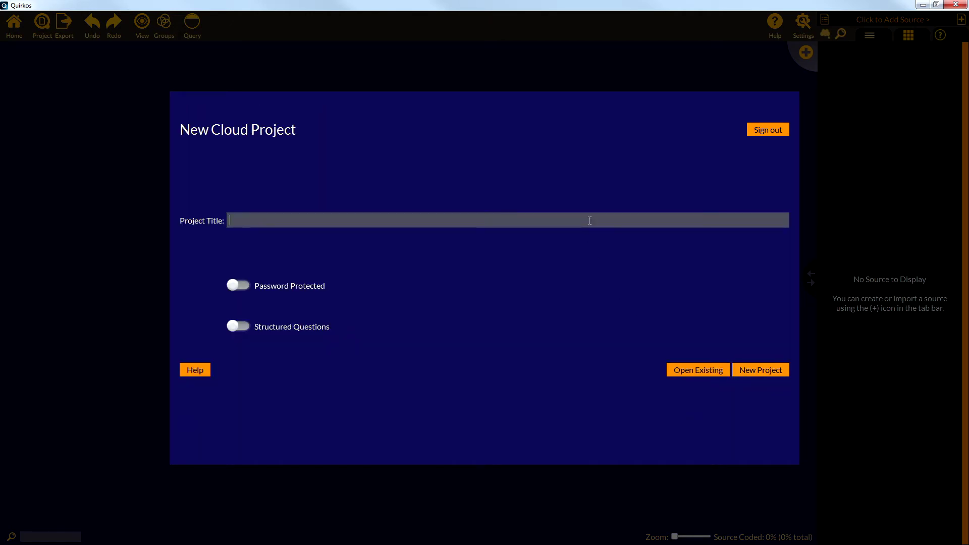
type("Breakfast test 2")
left_click(782, 370)
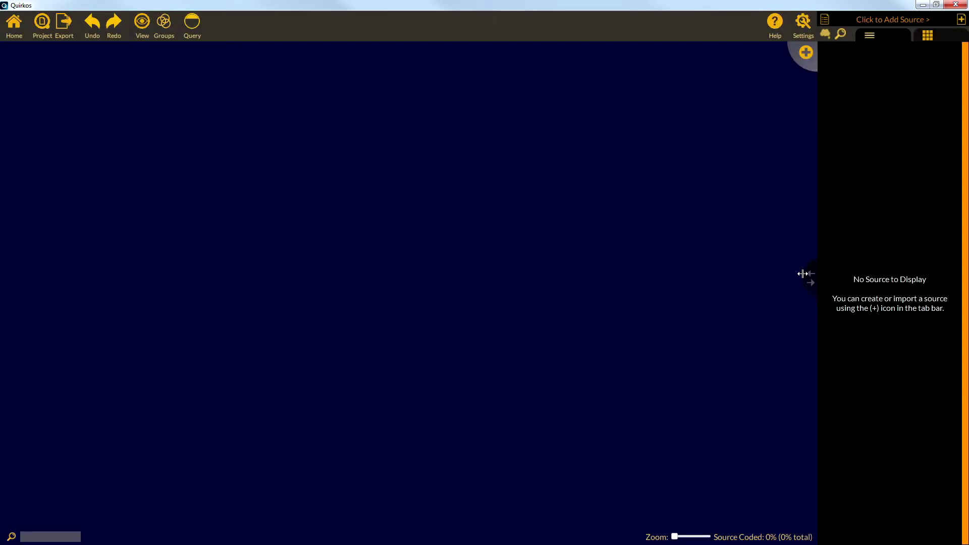
Step: Widen the source panel and import the five interview files for Jane, Mabel, Mubarak, Sara and Simon
left_click_drag(807, 277, 664, 291)
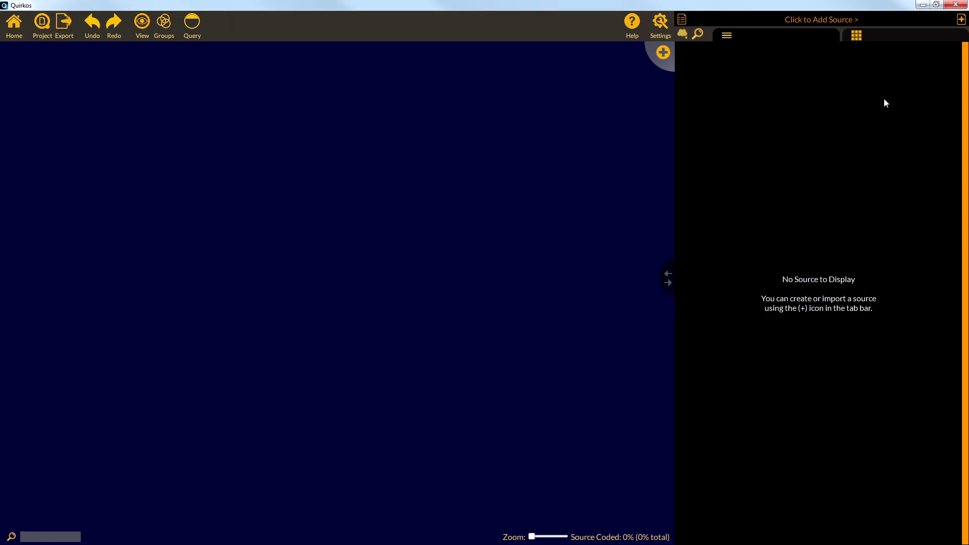
left_click(960, 21)
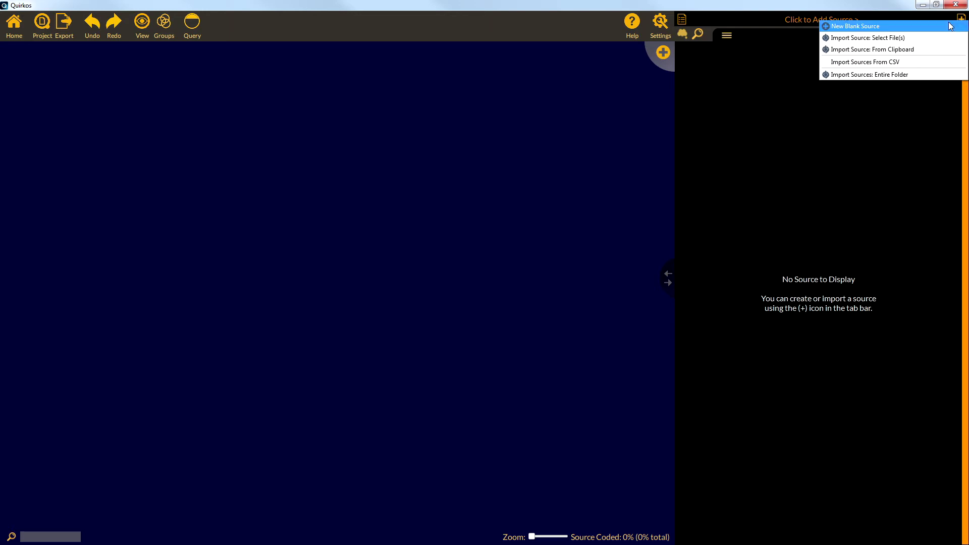
left_click(932, 39)
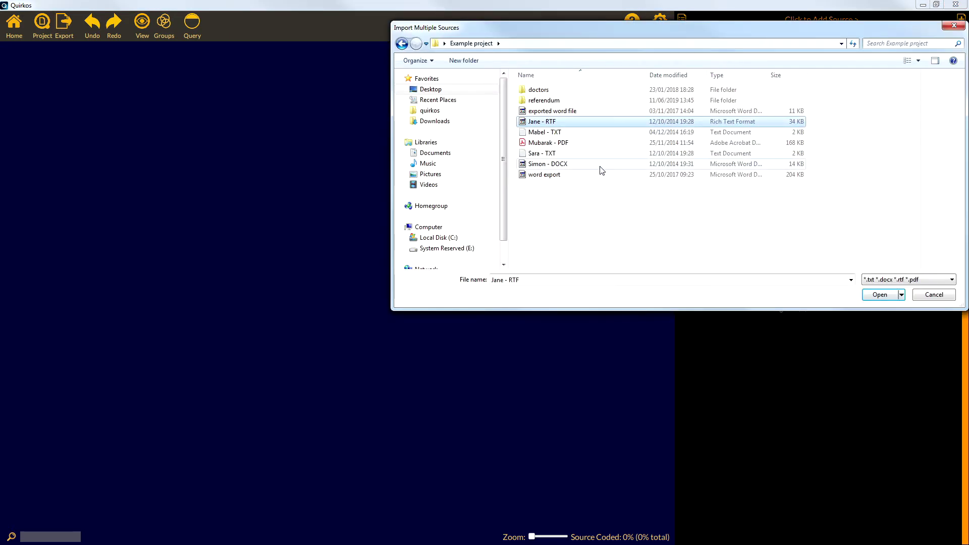
left_click(601, 167, "shift")
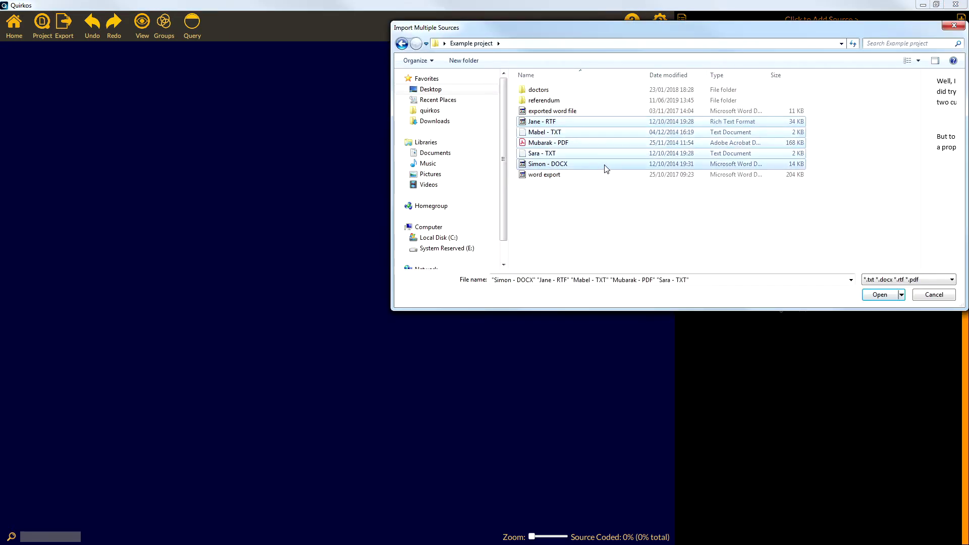
left_click(880, 295)
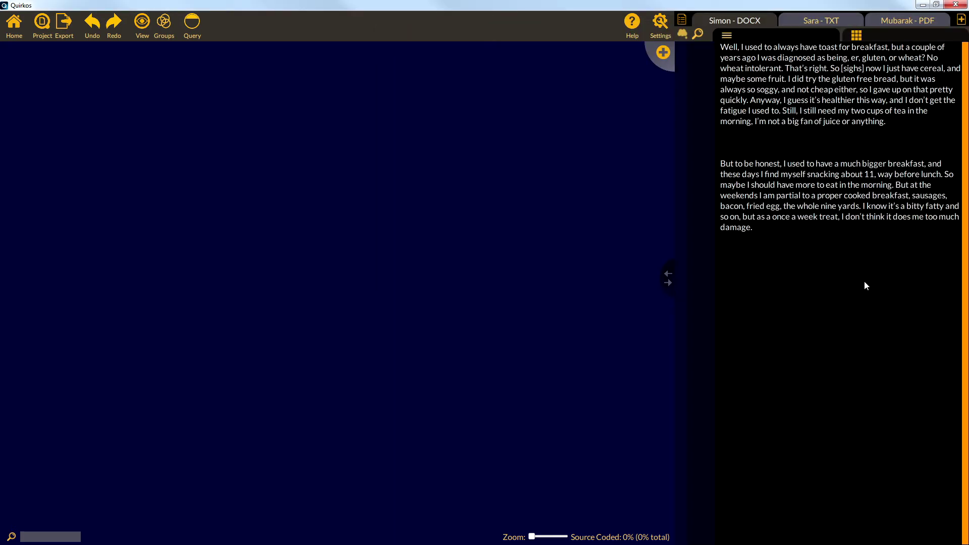
Step: Increase the source font size in General Project Preferences and save it
left_click(662, 24)
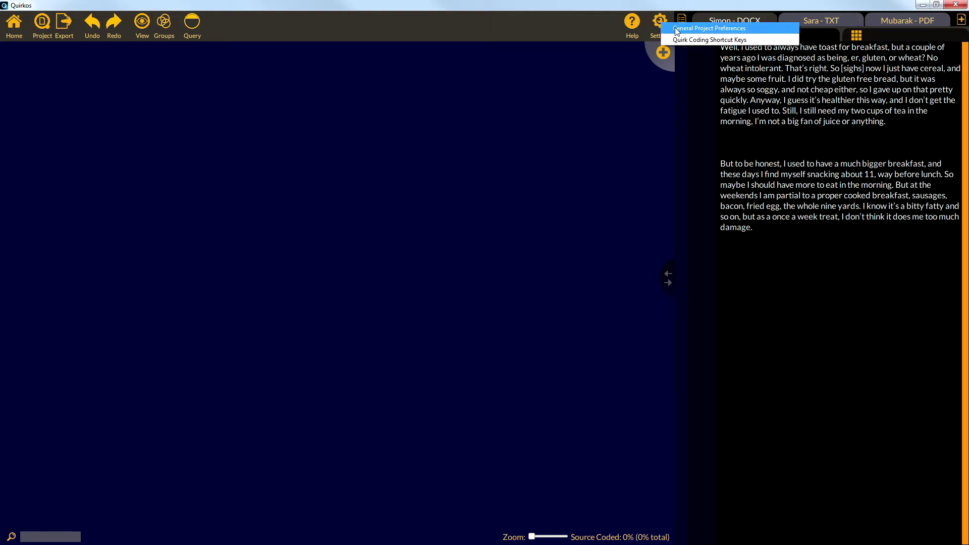
left_click(674, 28)
left_click(595, 169)
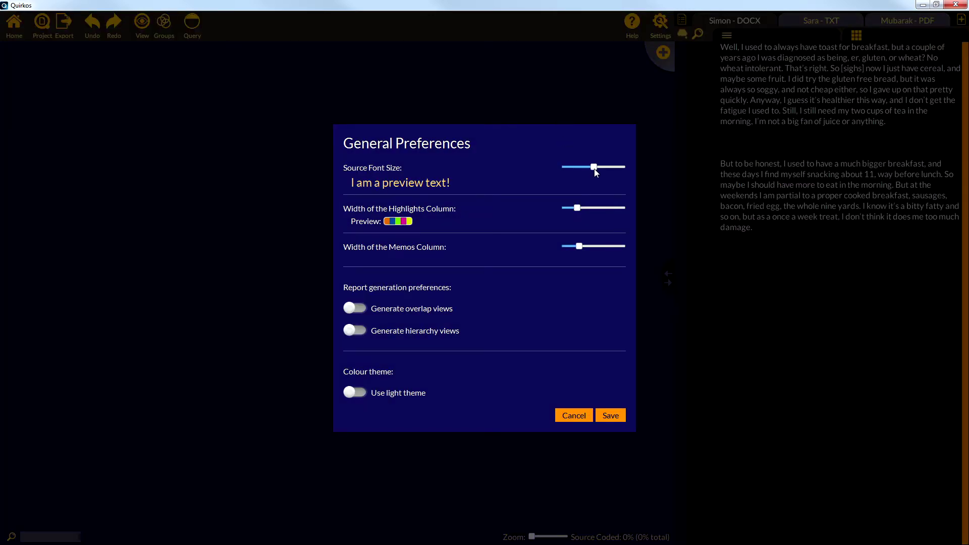
left_click_drag(595, 173, 607, 170)
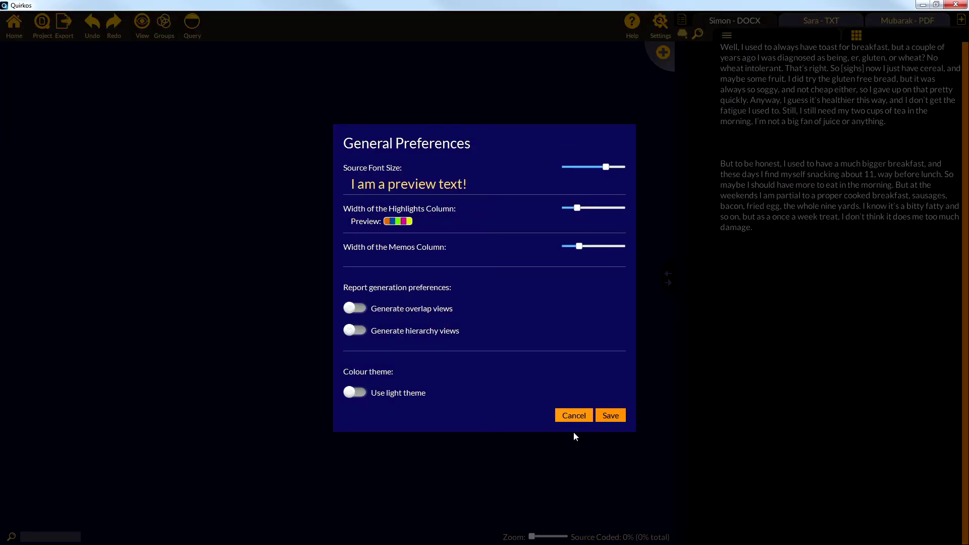
left_click(610, 416)
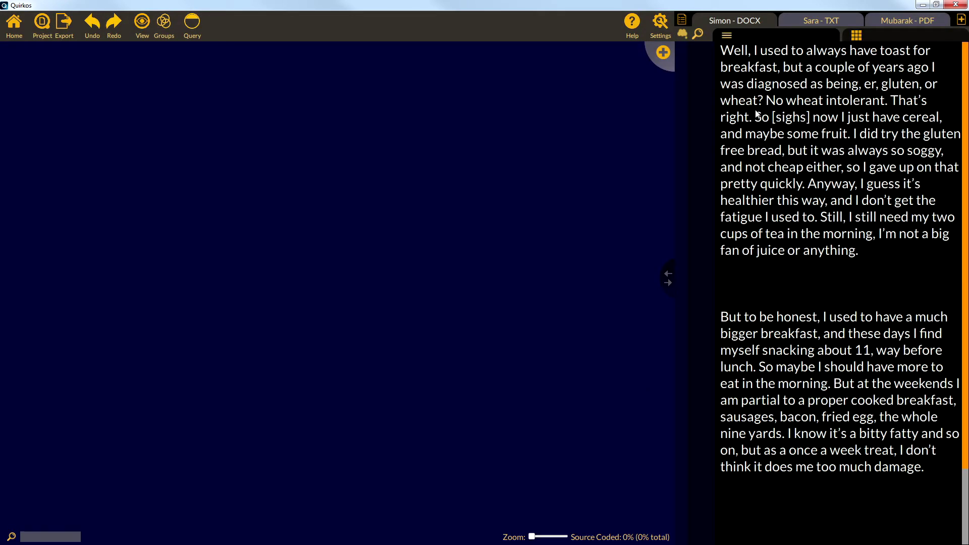
Step: Browse Sara's, Mubarak's and Simon's interviews, then show the list of all sources
left_click(828, 22)
left_click(898, 20)
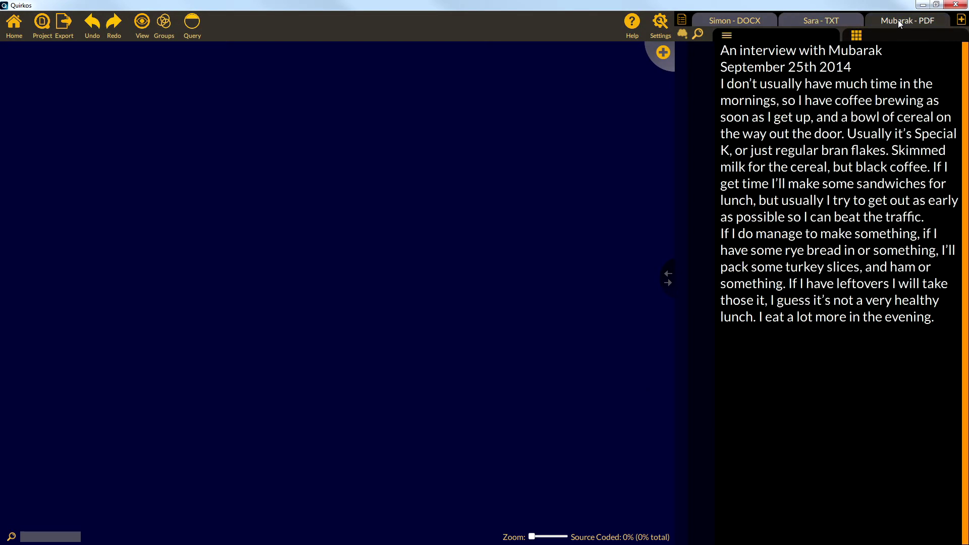
left_click(745, 20)
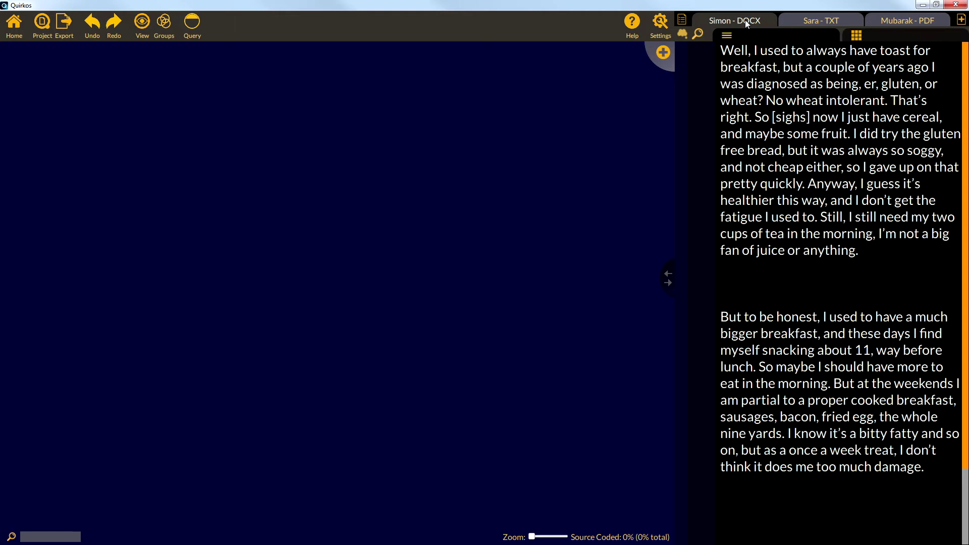
left_click(682, 20)
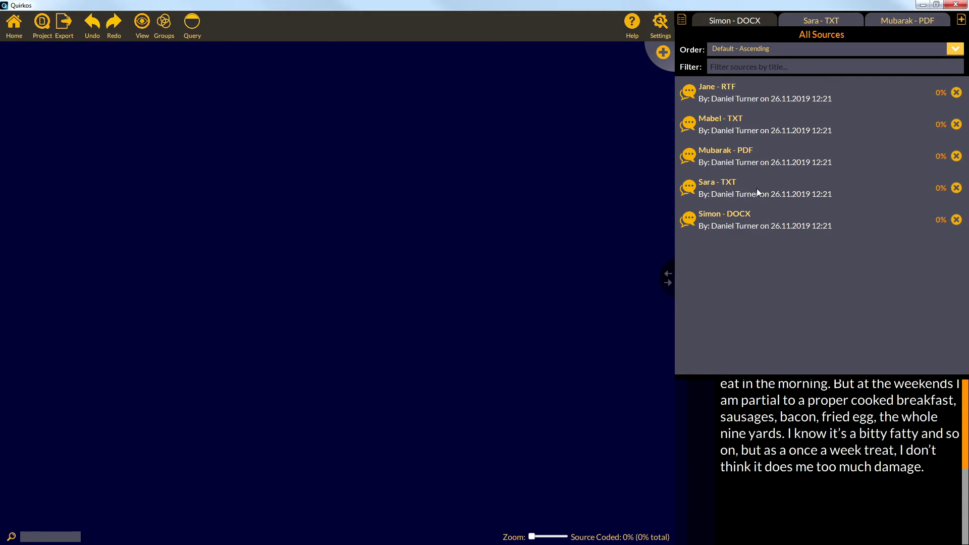
Step: Open Mabel's interview and give it an Age property with value 32
left_click(743, 121)
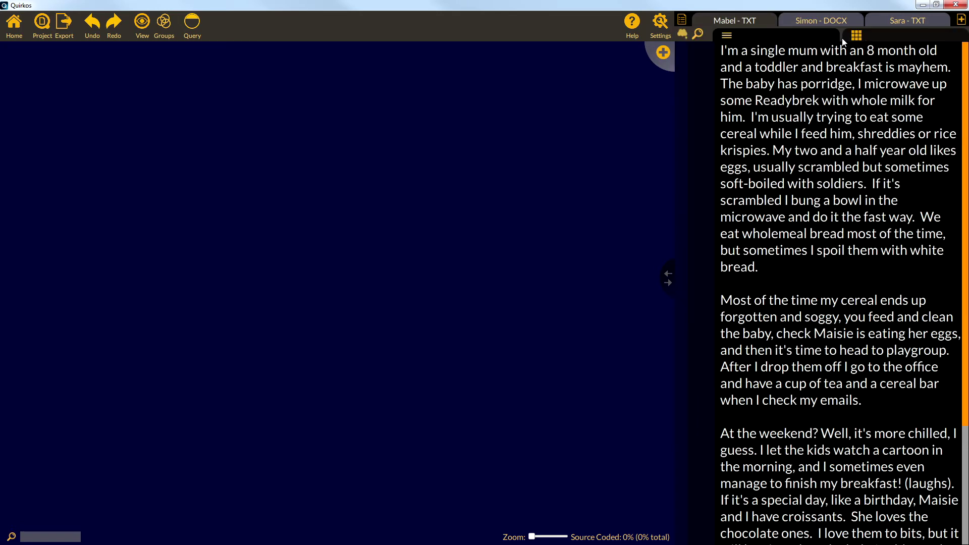
left_click(874, 35)
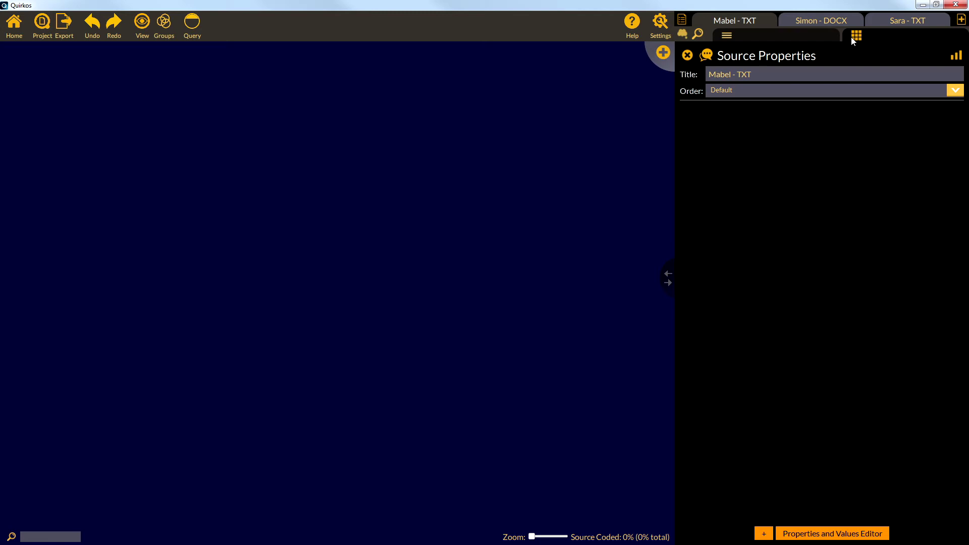
left_click(853, 36)
left_click(873, 38)
left_click(767, 534)
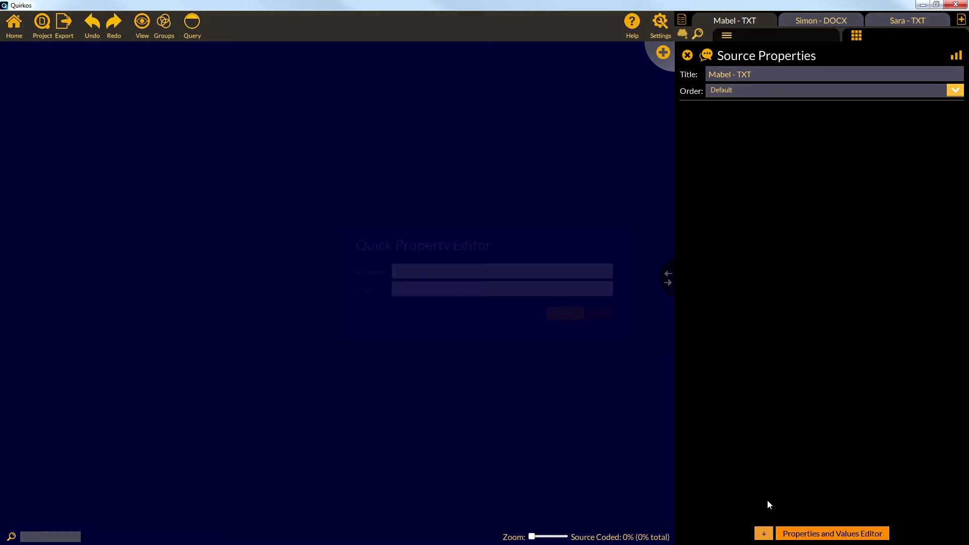
type("Age")
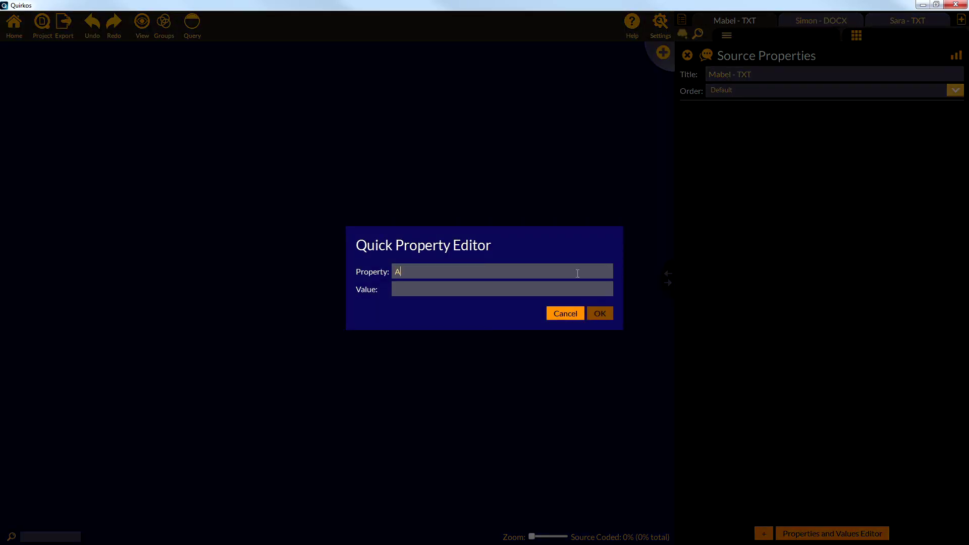
left_click(519, 292)
type("32")
left_click(603, 315)
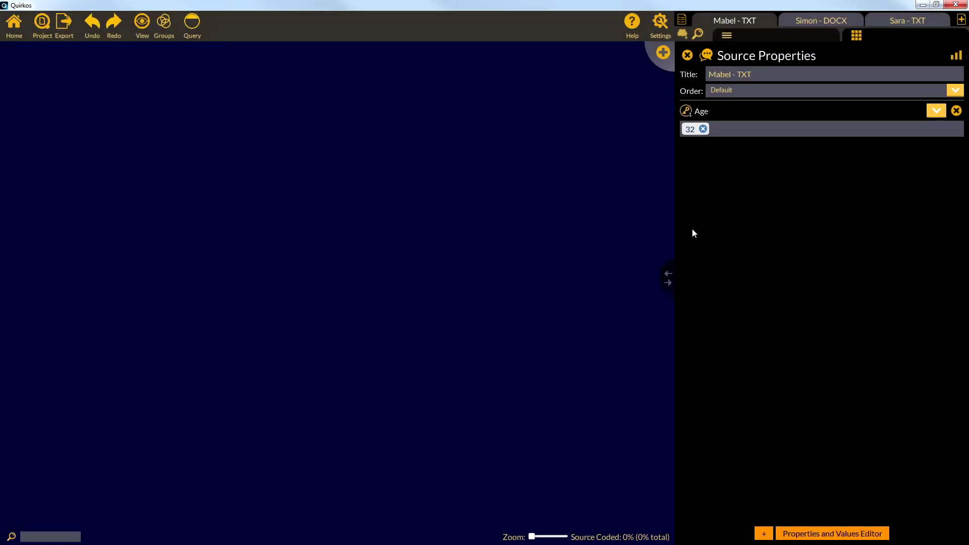
Step: Add a Gender property with value Female to Mabel's source
left_click(764, 534)
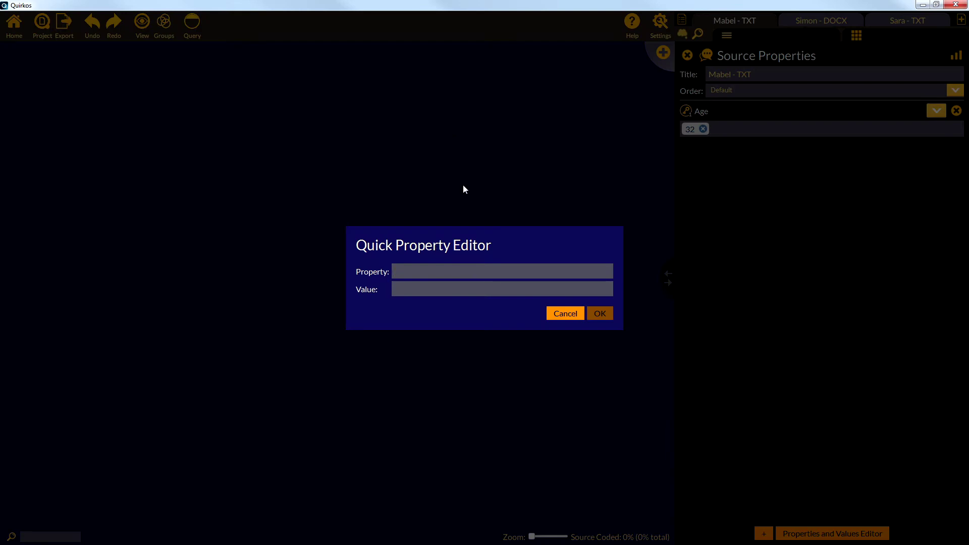
type("Gender")
key("Tab")
type("Fe")
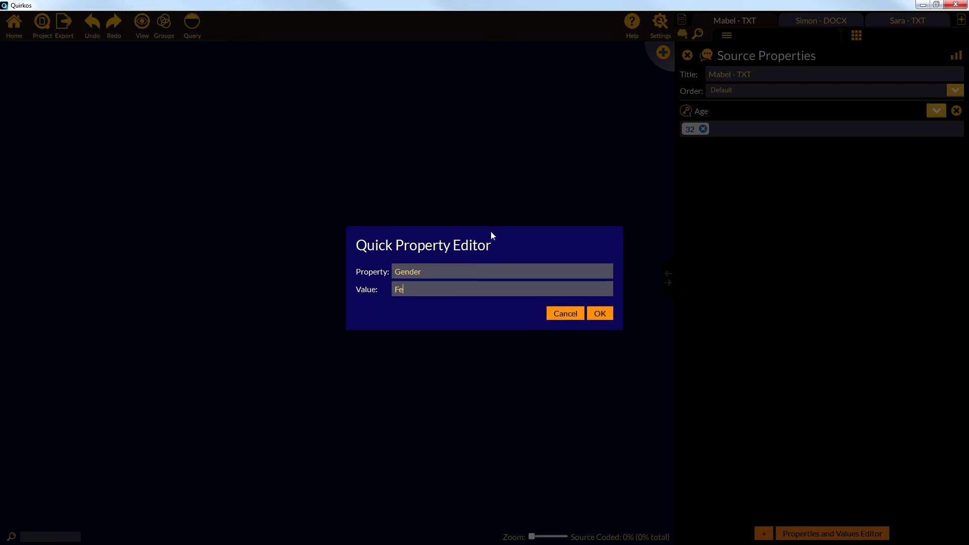
type("male")
key("Return")
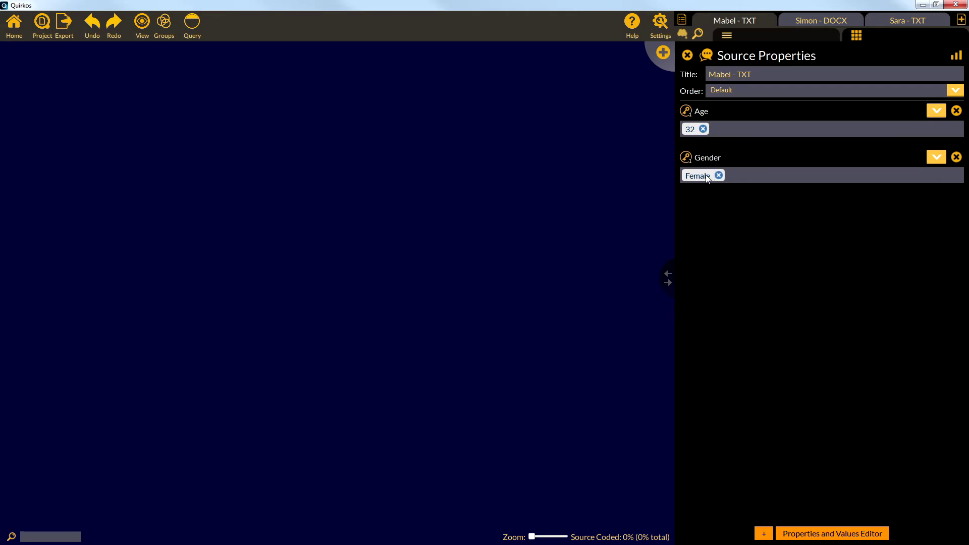
Step: Set Simon's interview to Age 32 and a new Gender value, Male
left_click(810, 20)
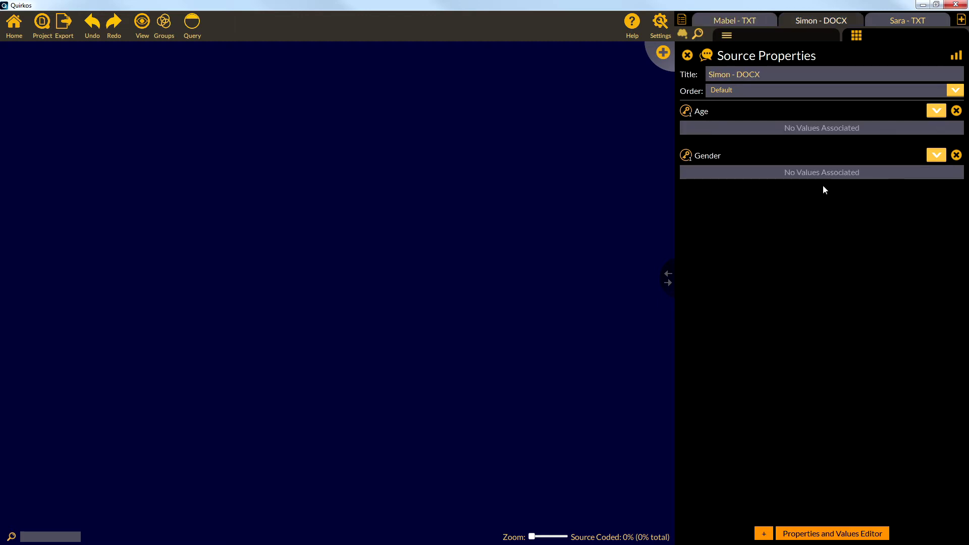
left_click(938, 110)
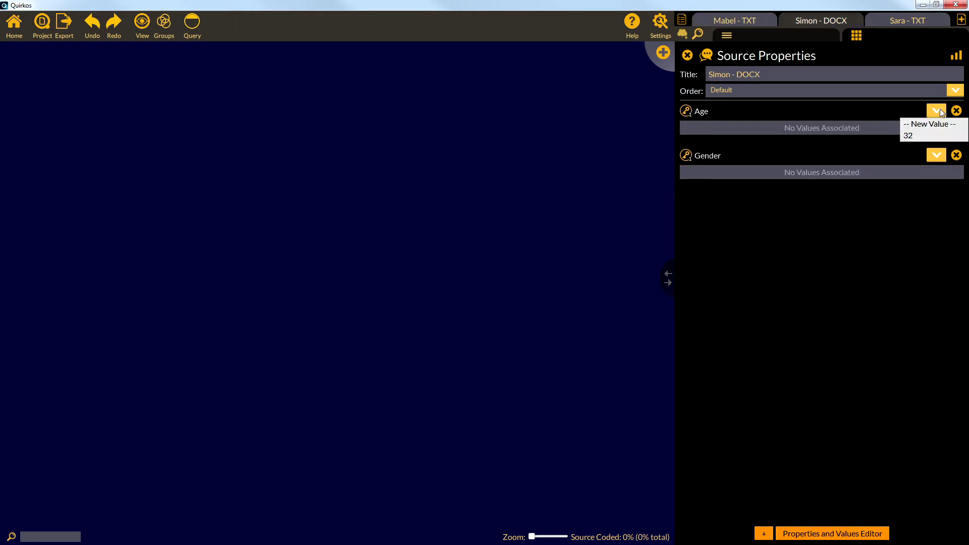
left_click(934, 136)
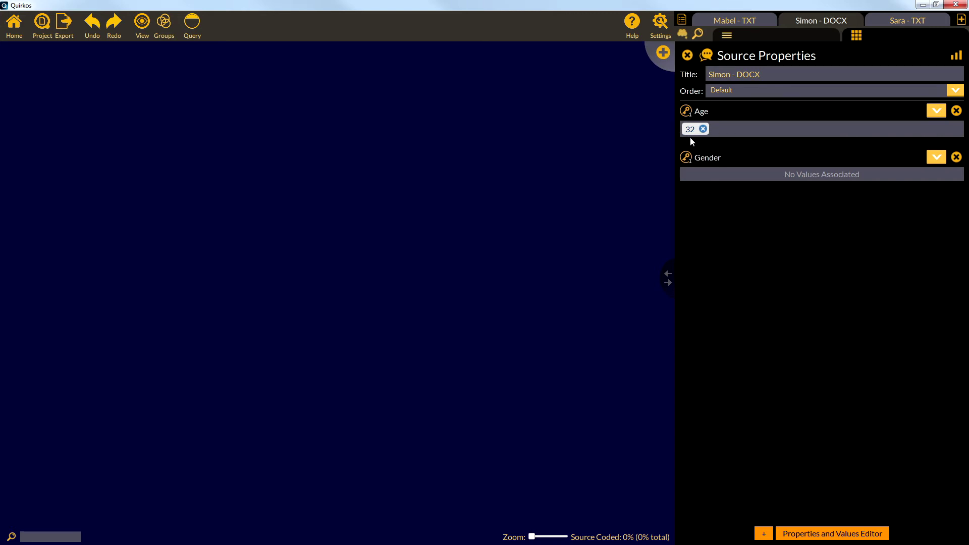
left_click(937, 157)
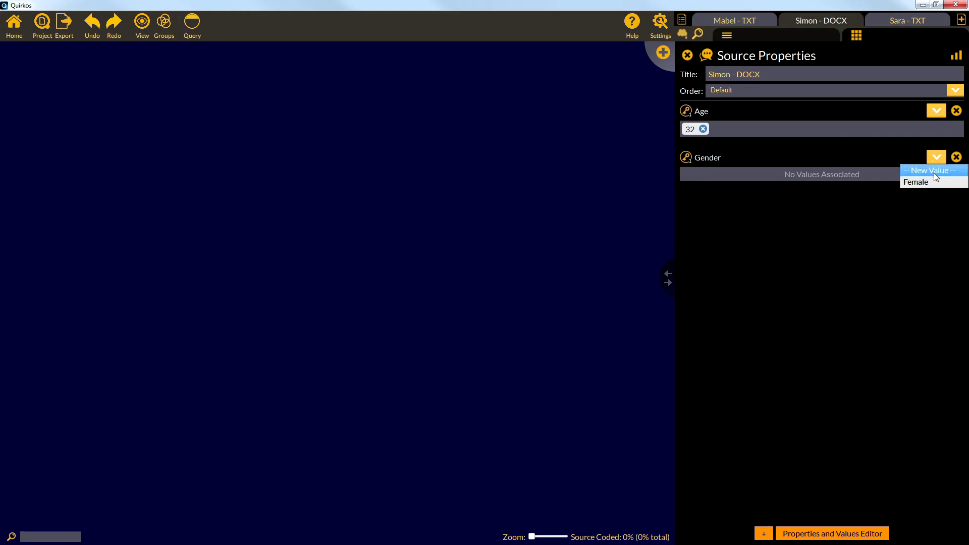
left_click(934, 172)
type("Male")
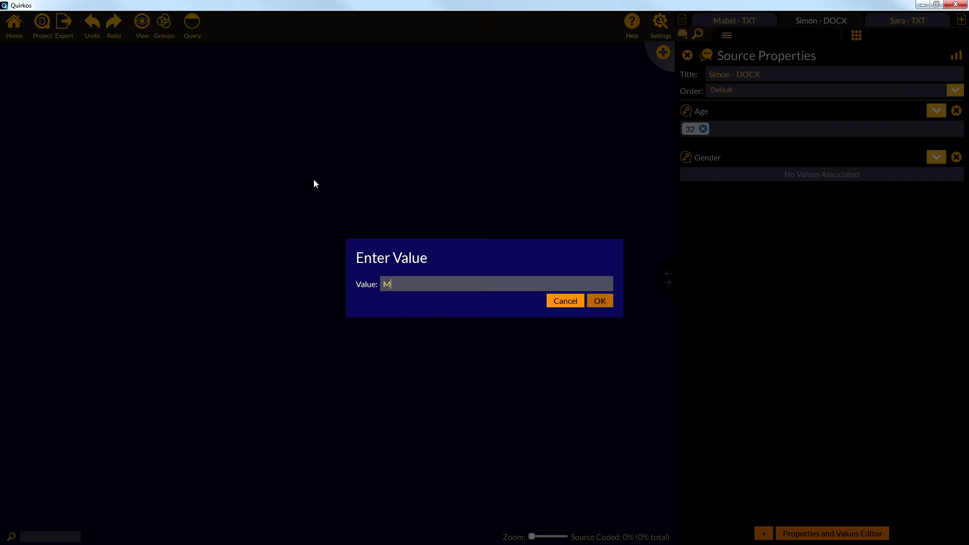
left_click(609, 304)
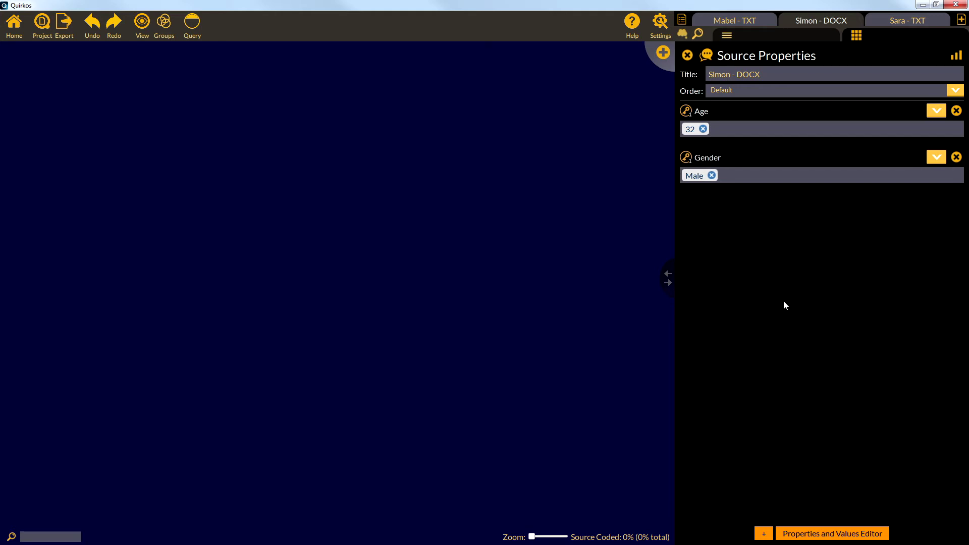
Step: With Mabel's interview shown, create a light cyan quirk titled Porridge
left_click(738, 21)
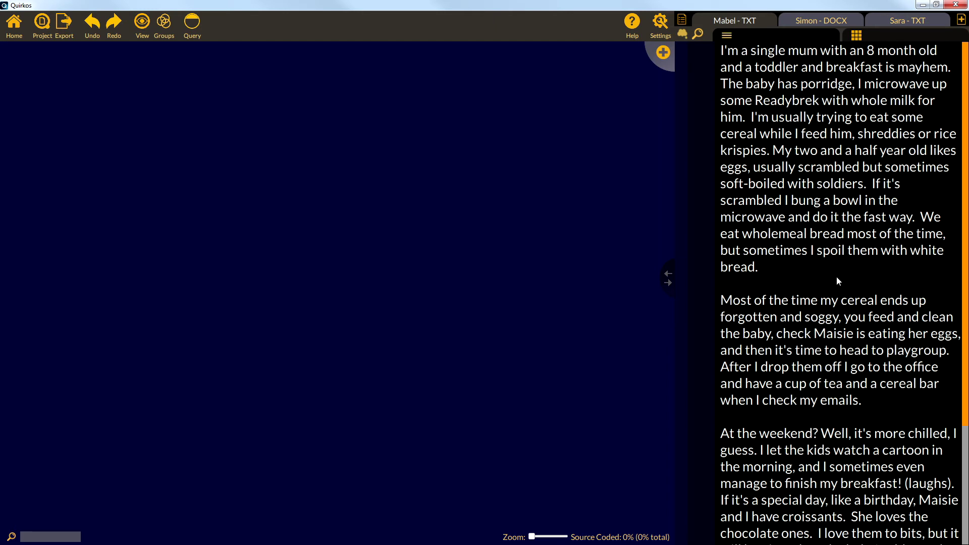
left_click(663, 53)
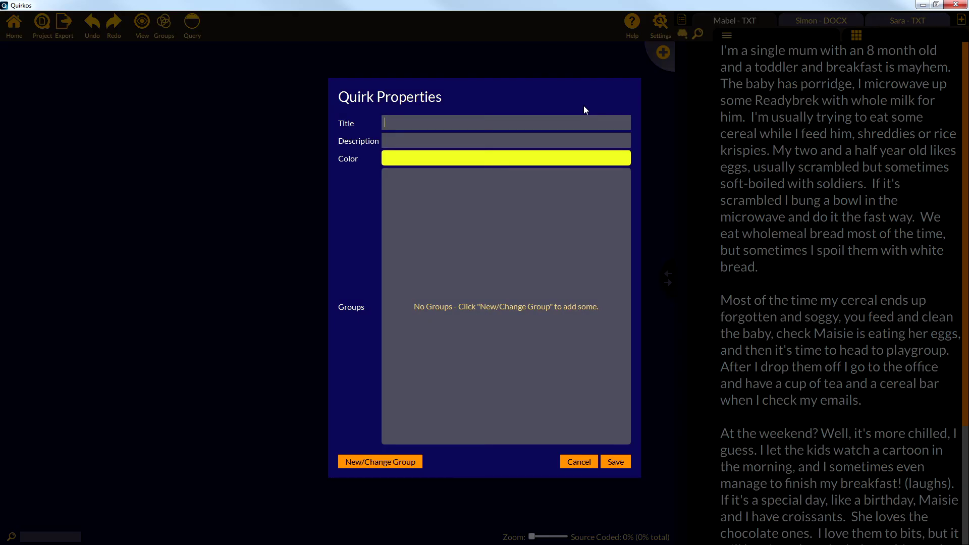
type("Porridge")
left_click(522, 158)
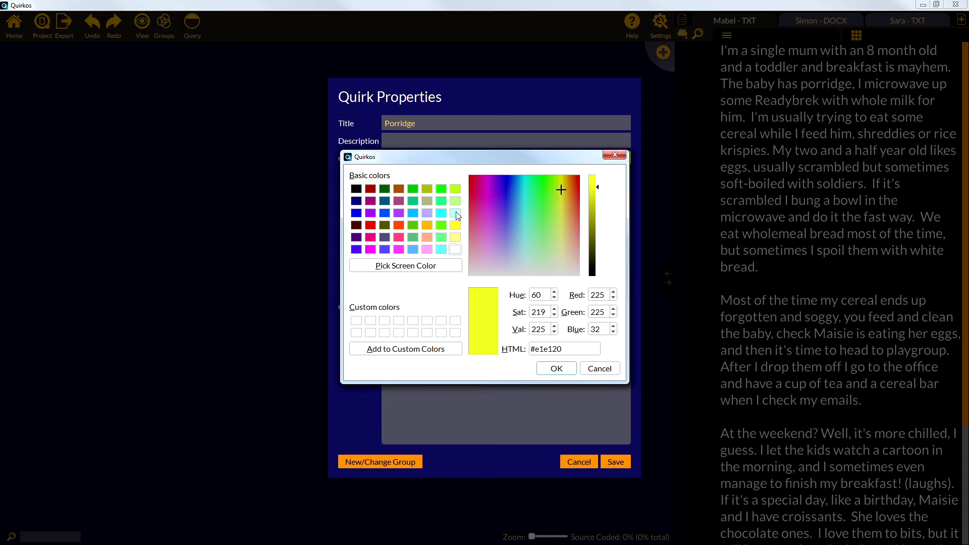
left_click(456, 213)
left_click(557, 369)
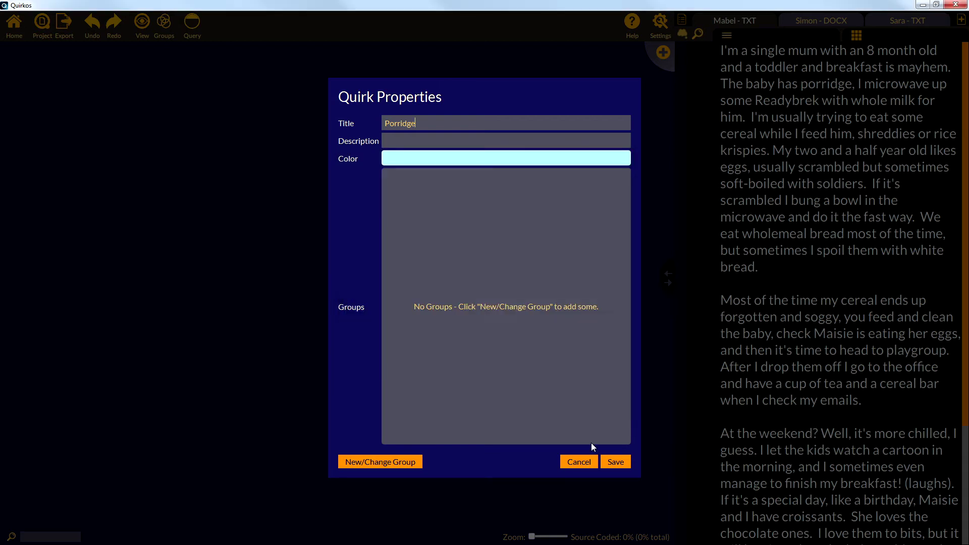
left_click(617, 463)
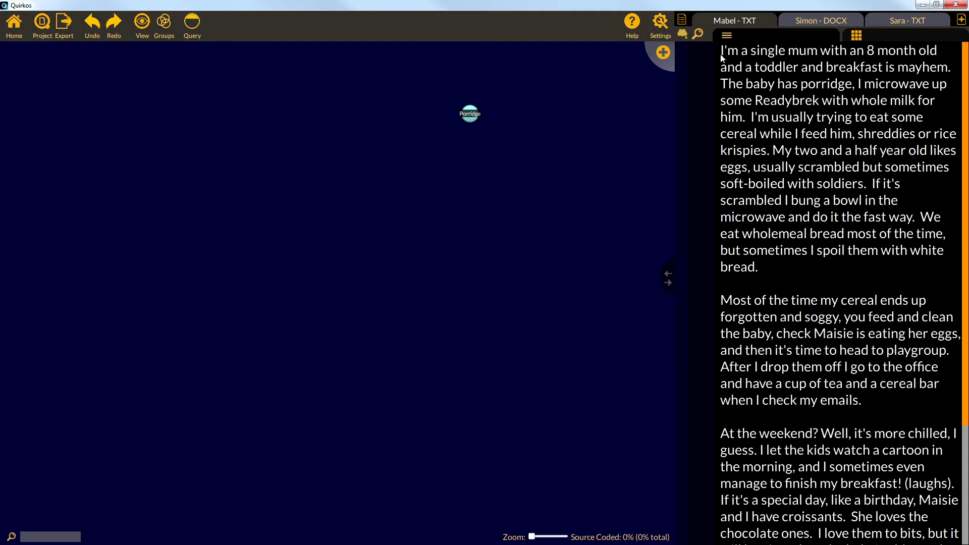
Step: Code Mabel's opening lines and the forgotten, soggy cereal sentence to Porridge
left_click_drag(720, 53, 745, 118)
left_click_drag(756, 85, 470, 115)
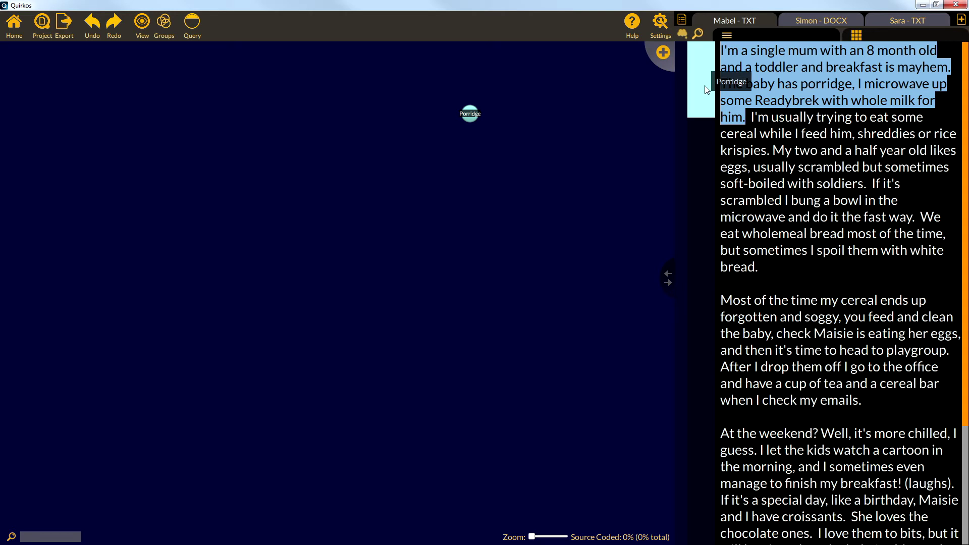
left_click(772, 162)
left_click_drag(774, 152, 810, 266)
left_click(809, 266)
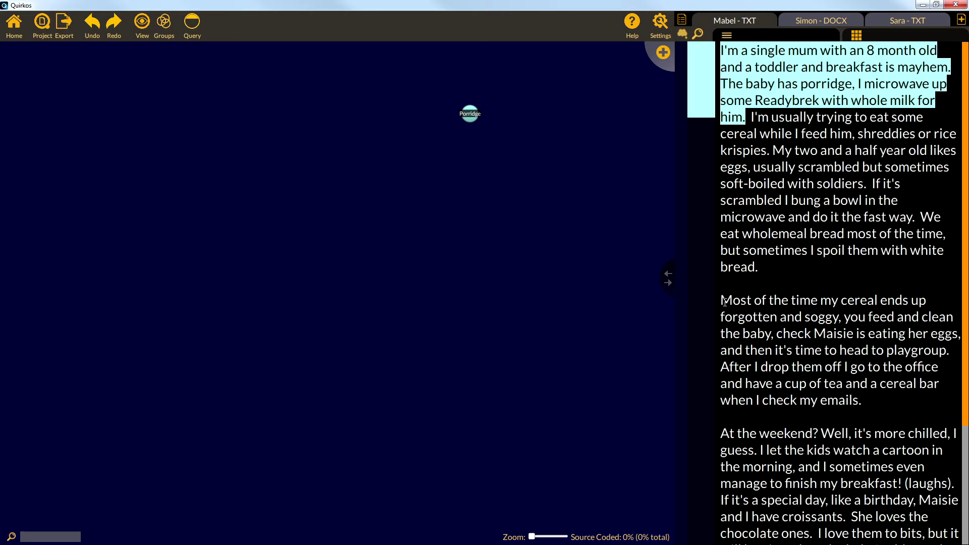
left_click_drag(723, 301, 474, 111)
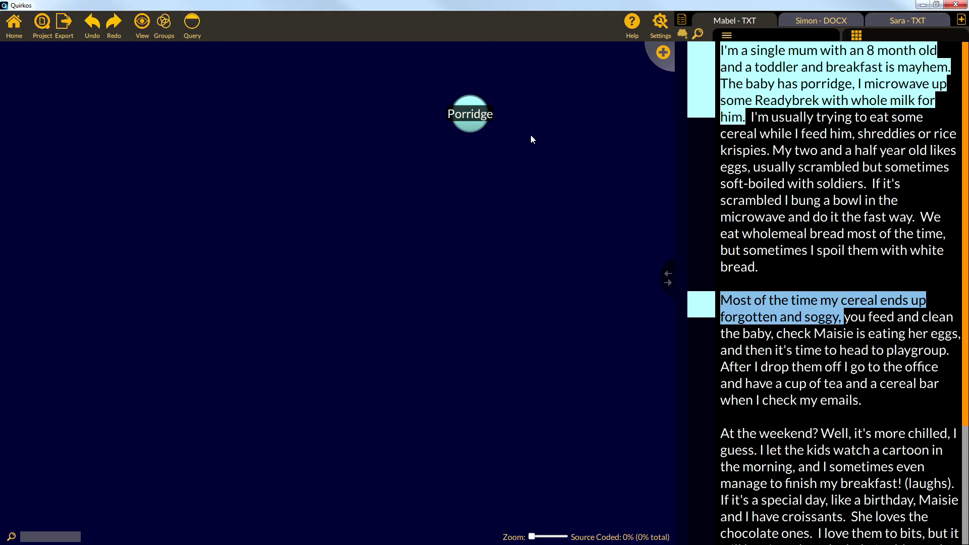
Step: Add a Baby quirk and code the baby's porridge sentences to it
left_click(663, 53)
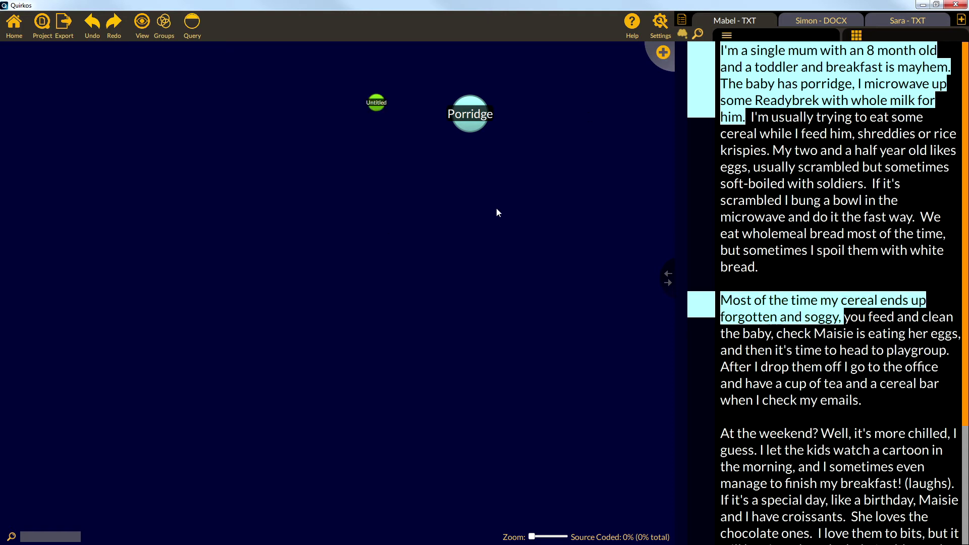
type("Baby")
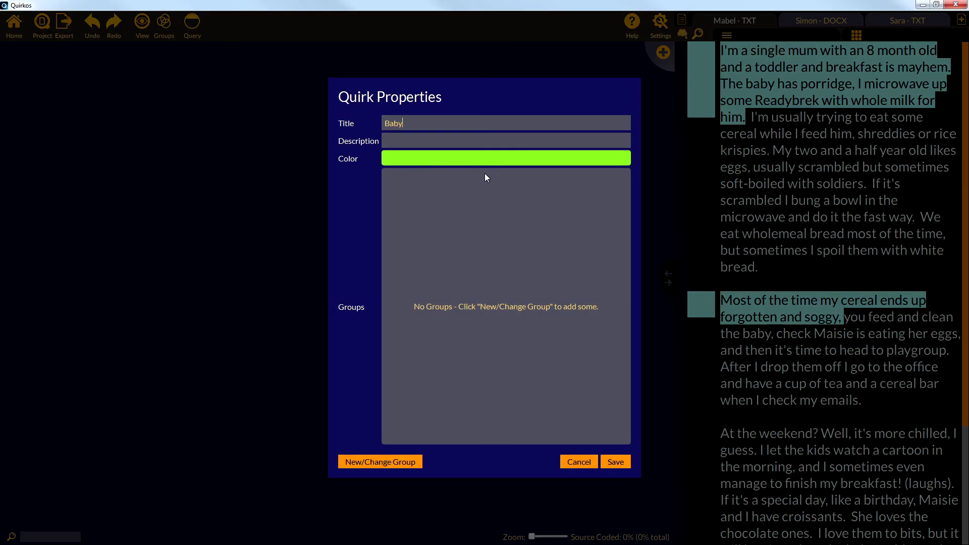
left_click(616, 462)
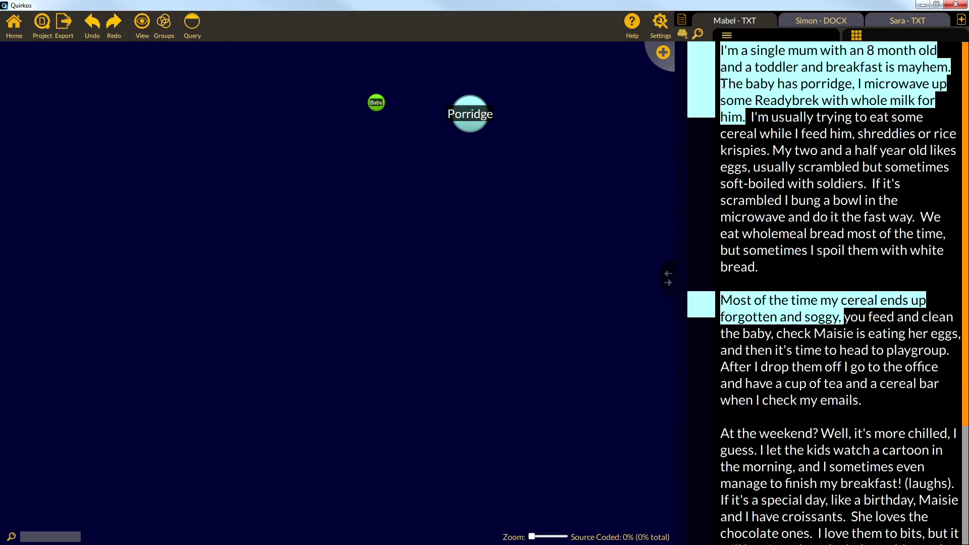
left_click_drag(746, 103, 376, 102)
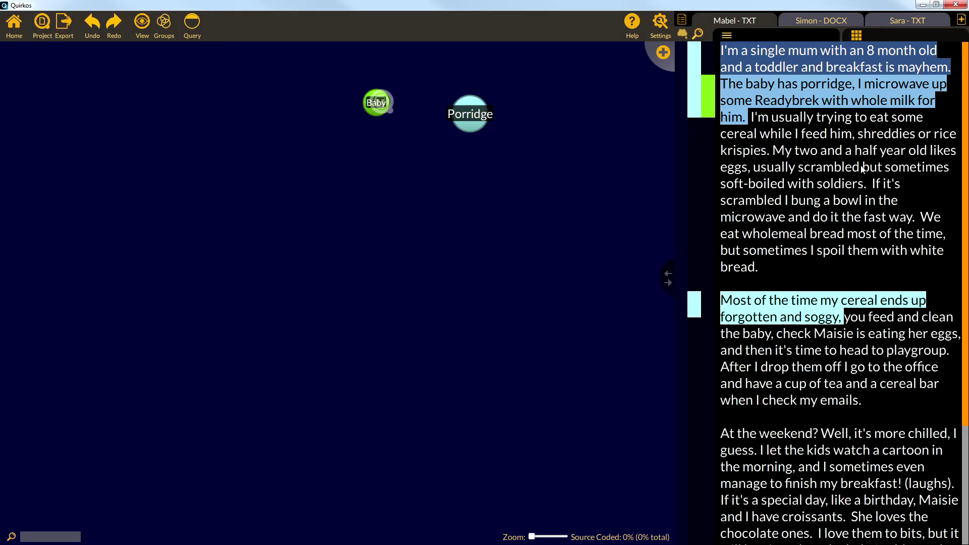
Step: Add a Milk quirk, rearrange the Milk and Baby bubbles, and code the same sentences to Milk
left_click(661, 54)
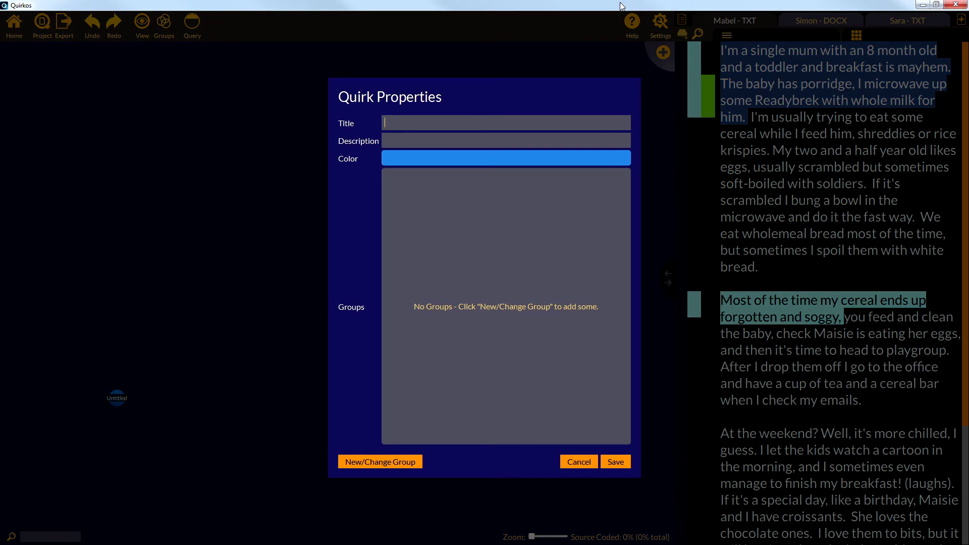
type("Milk")
left_click(616, 462)
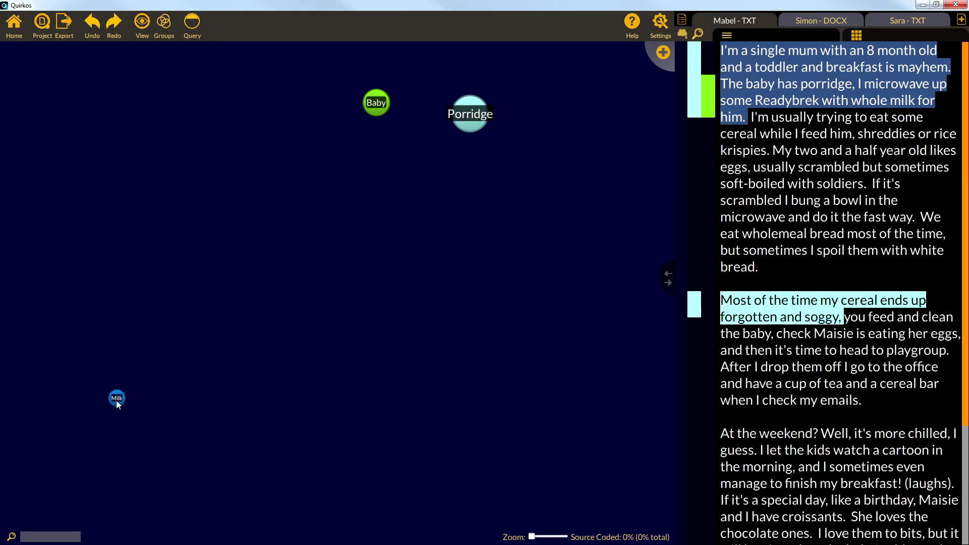
left_click_drag(116, 402, 498, 223)
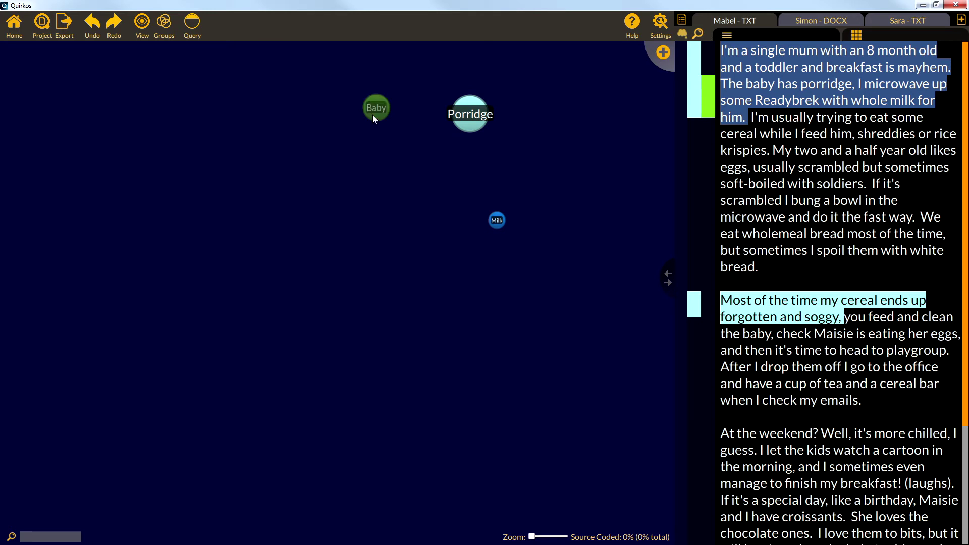
left_click_drag(373, 114, 380, 186)
left_click_drag(729, 84, 483, 224)
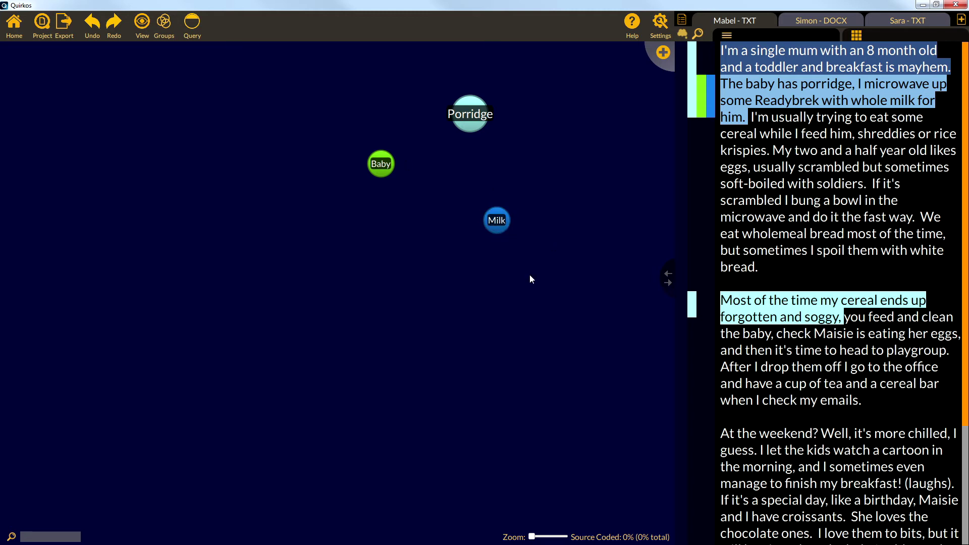
Step: Place Milk right of Baby below Porridge, then reopen and save Porridge's properties unchanged
left_click_drag(498, 230, 481, 111)
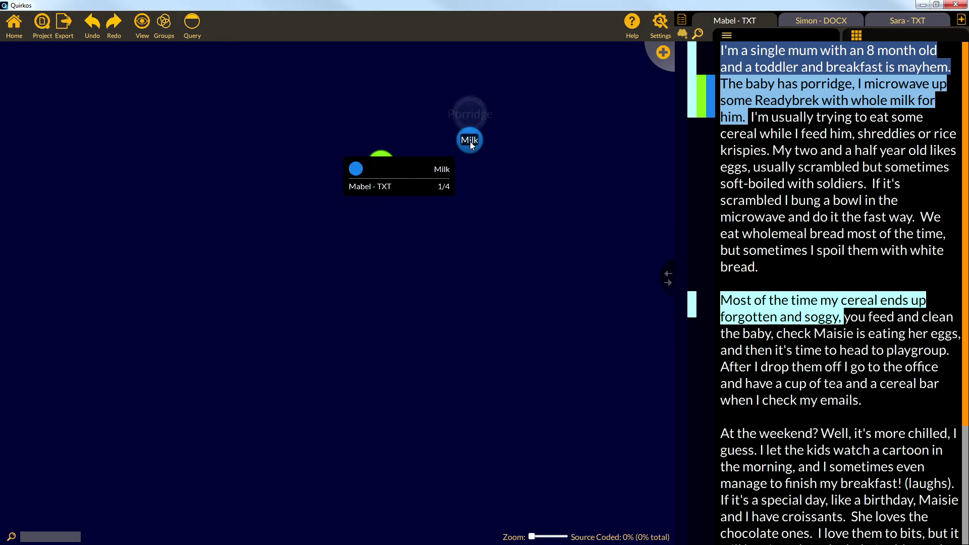
left_click_drag(470, 145, 563, 219)
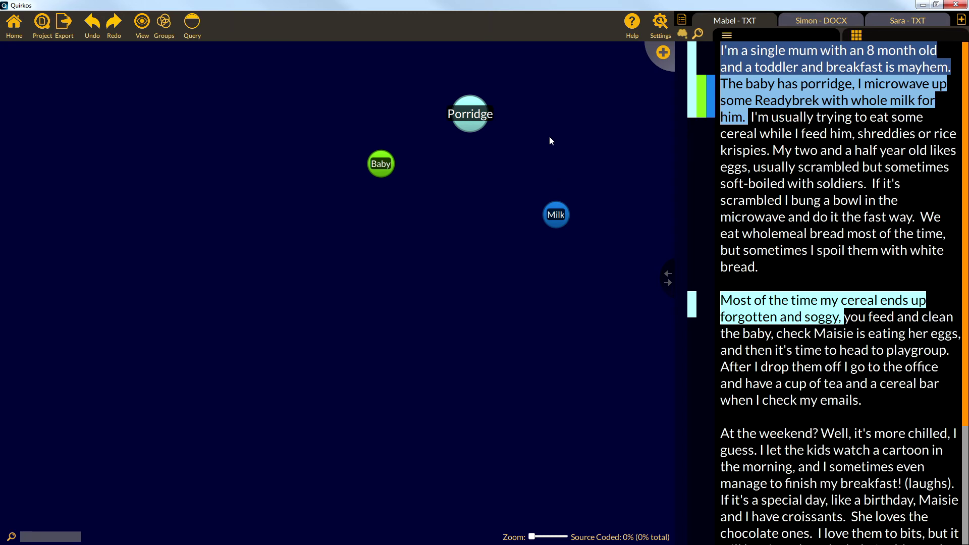
right_click(471, 119)
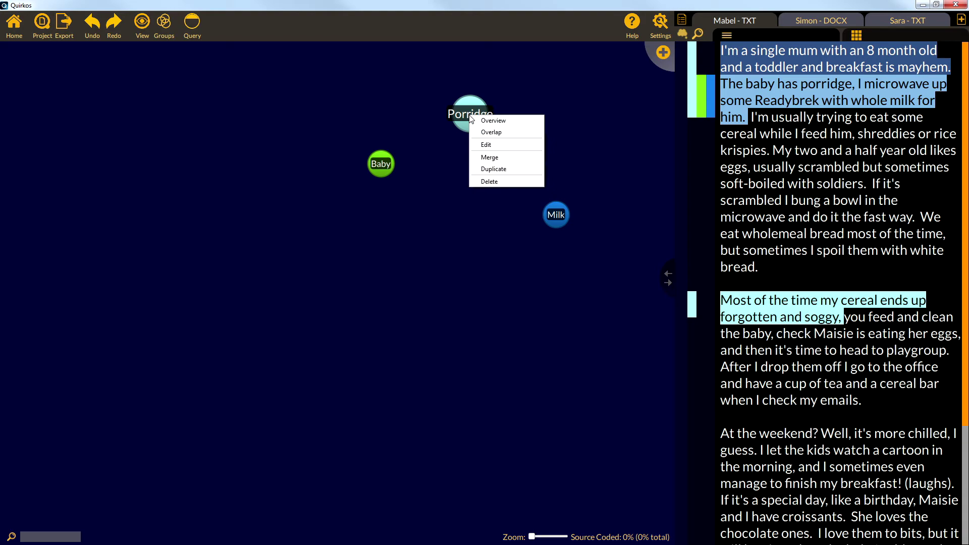
left_click(493, 144)
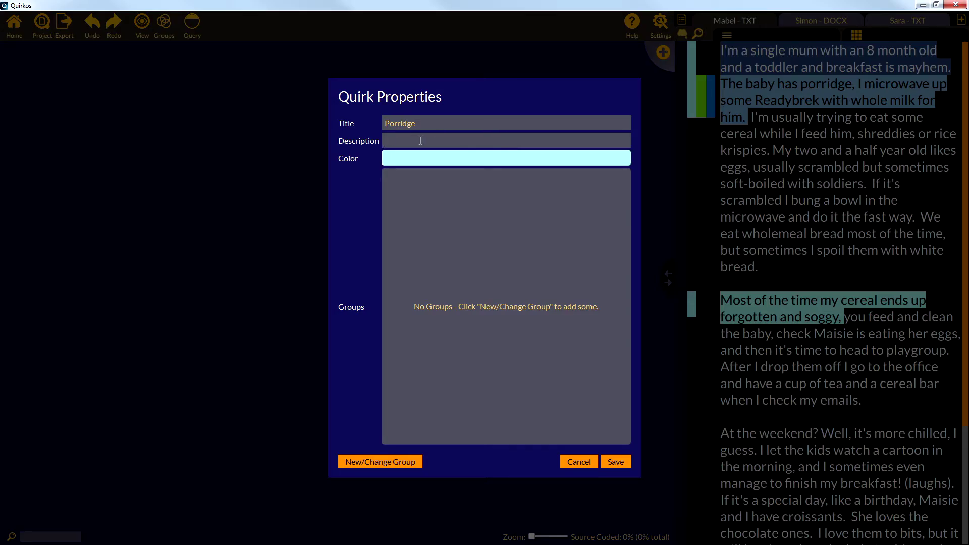
left_click(616, 463)
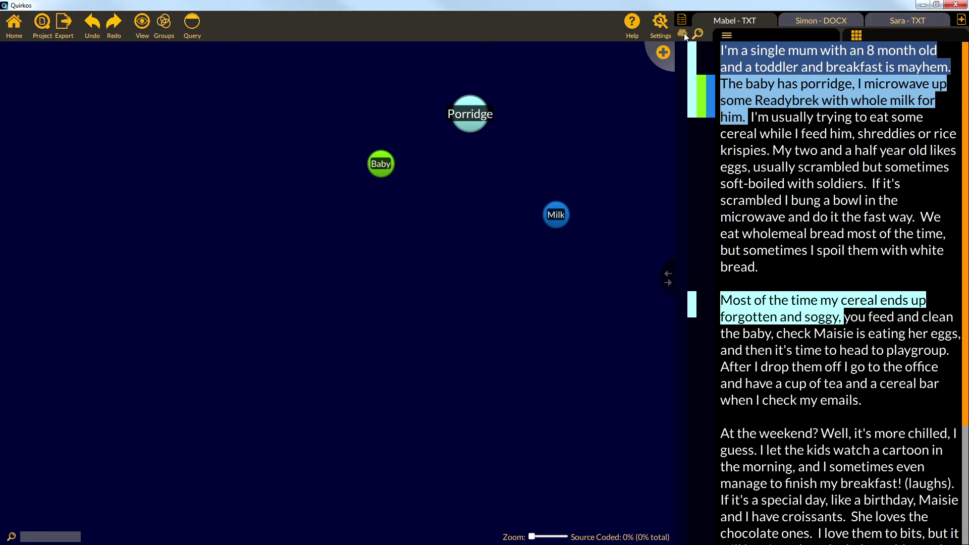
Step: Search the sources for milk, code 'A big mug of tea, and milk.' to Milk, and close the results
left_click(699, 33)
left_click(587, 53)
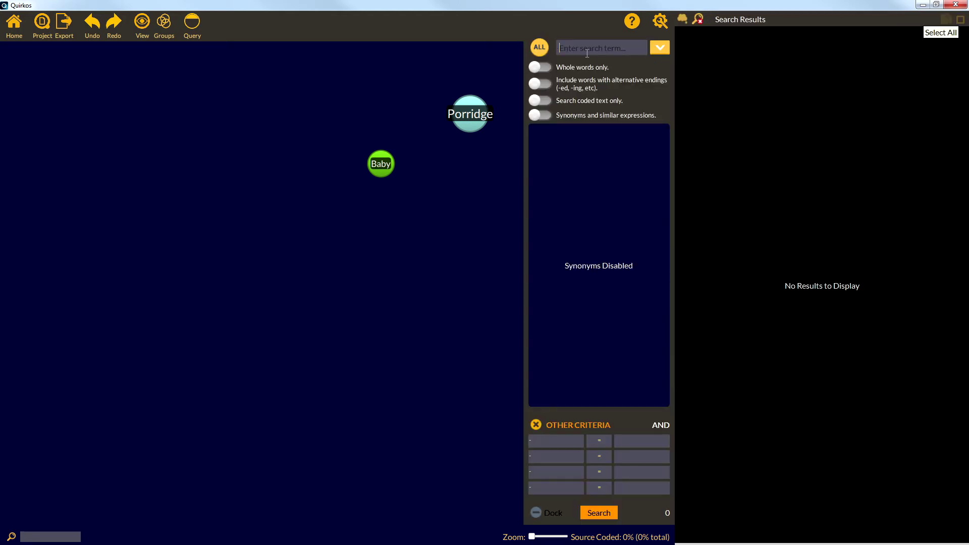
type("milk")
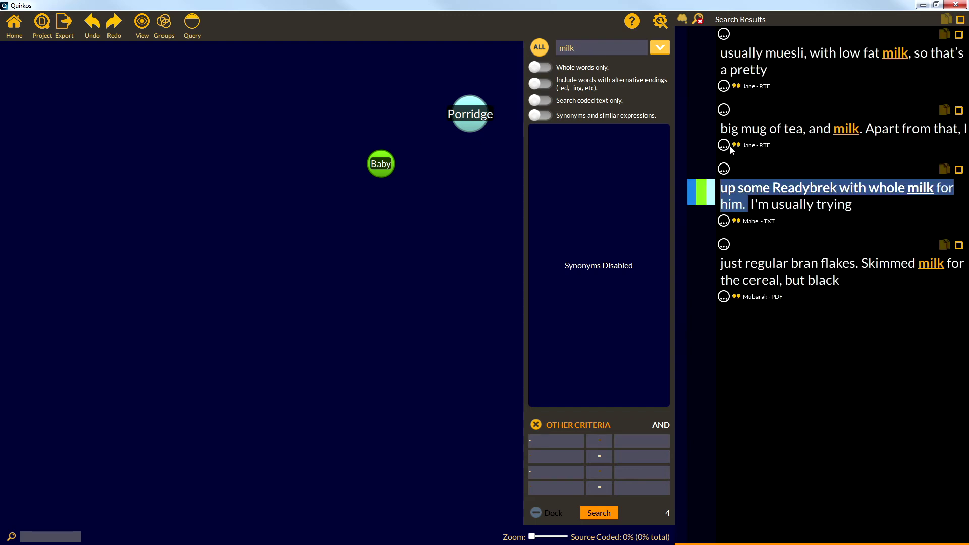
left_click(724, 110)
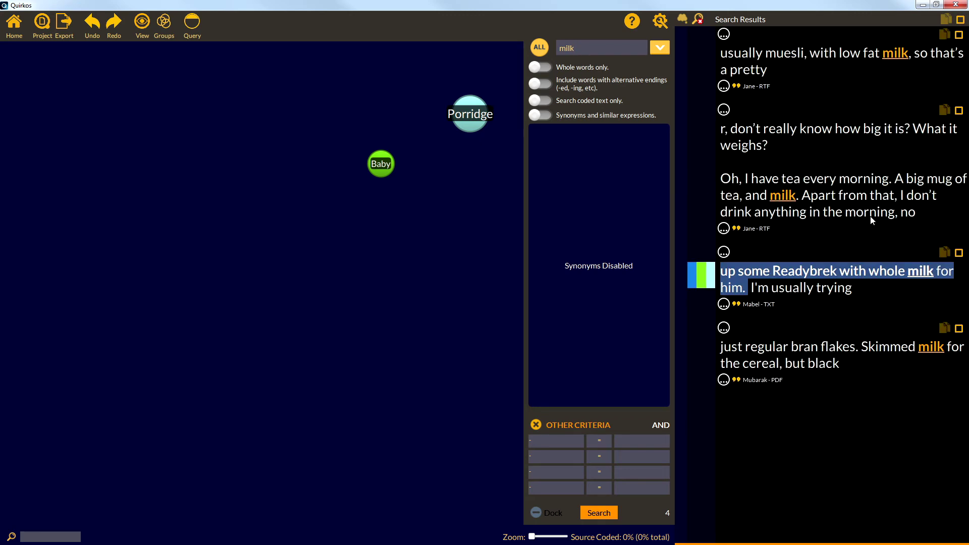
mouse_move(892, 180)
left_mouse_down()
mouse_move(803, 199)
mouse_move(537, 168)
mouse_move(547, 210)
mouse_move(558, 213)
left_mouse_up()
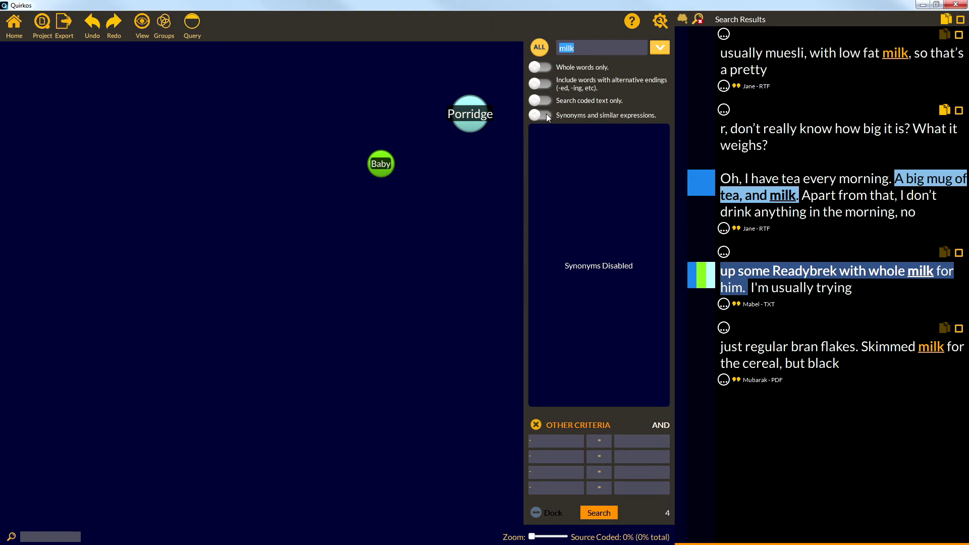
left_click(701, 21)
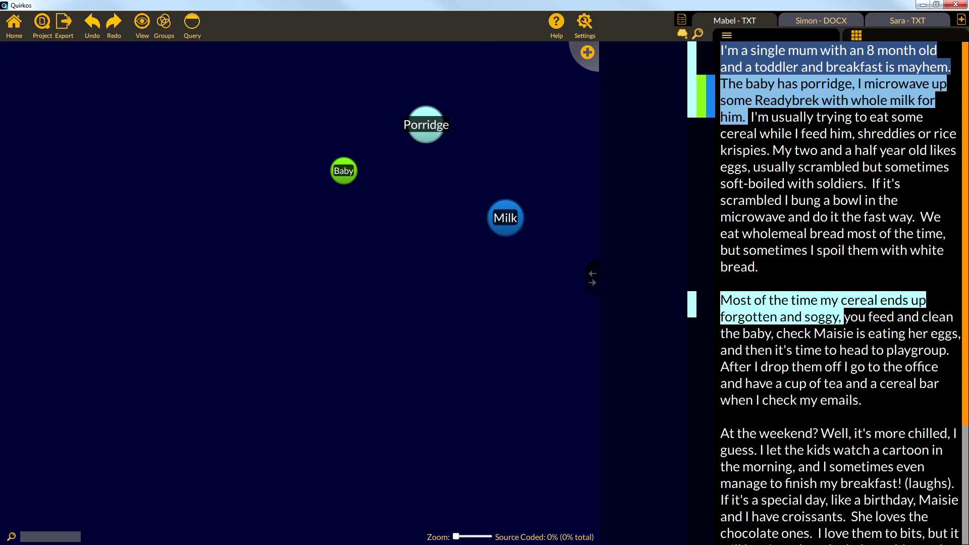
Step: Turn the interview's opening paragraph into a new quirk named 'Sounds difficult'
left_click_drag(723, 51, 750, 117)
left_click_drag(864, 79, 634, 61)
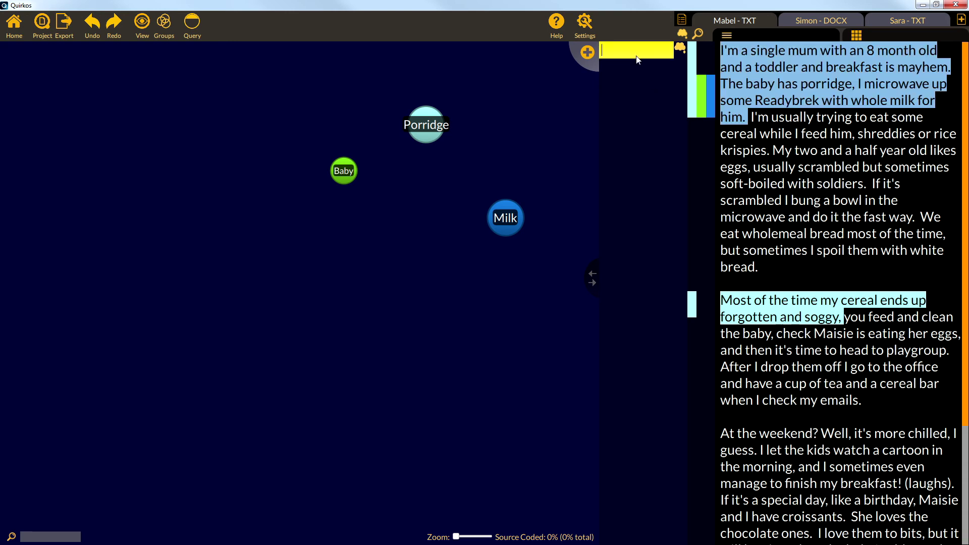
type("Sounds difficult")
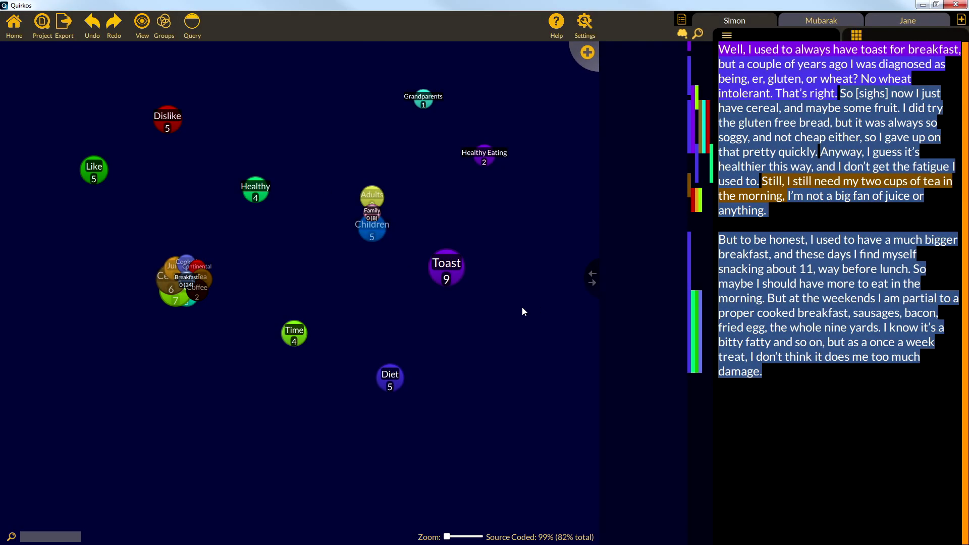
Step: Review the Fruit quotes in the Breakfast group's tree view, then return to the collapsed canvas
left_click(187, 284)
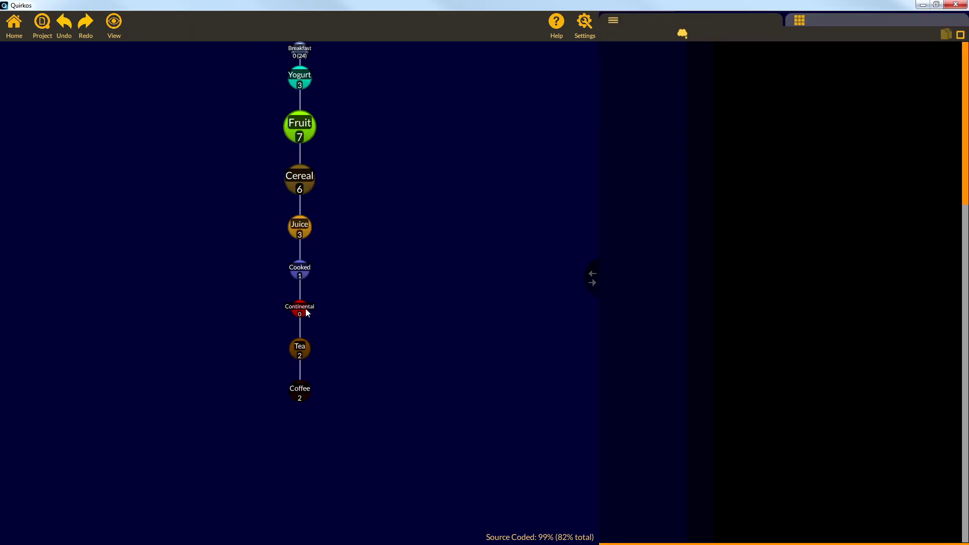
left_click(304, 135)
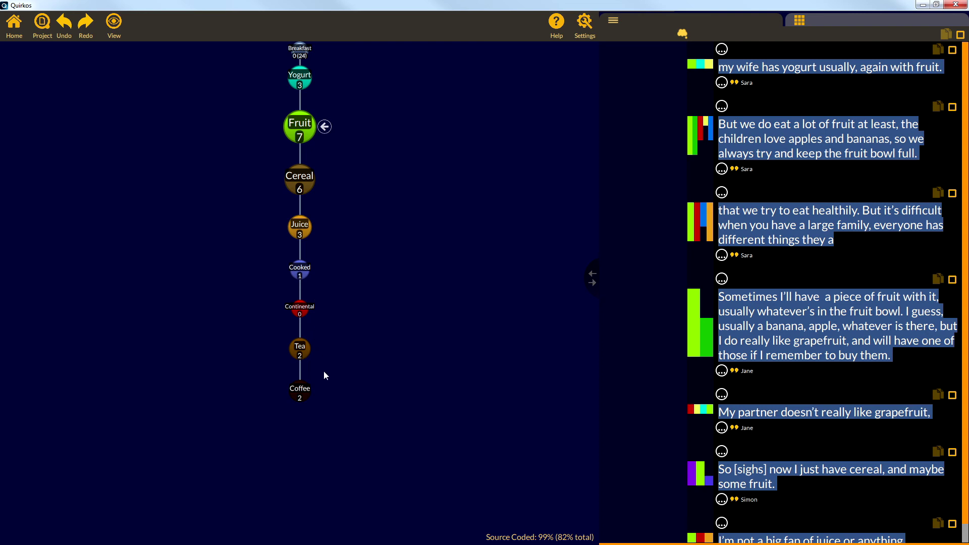
left_click(14, 25)
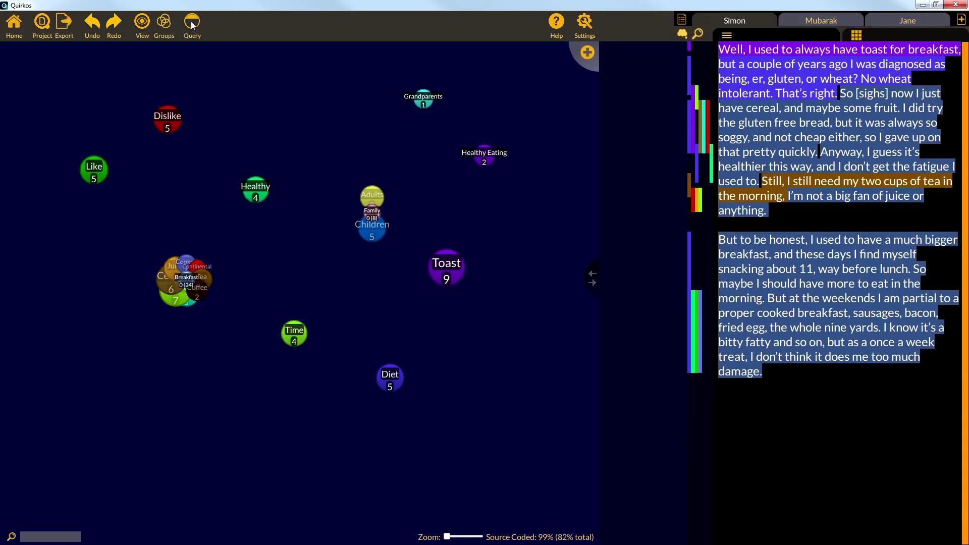
left_click(192, 26)
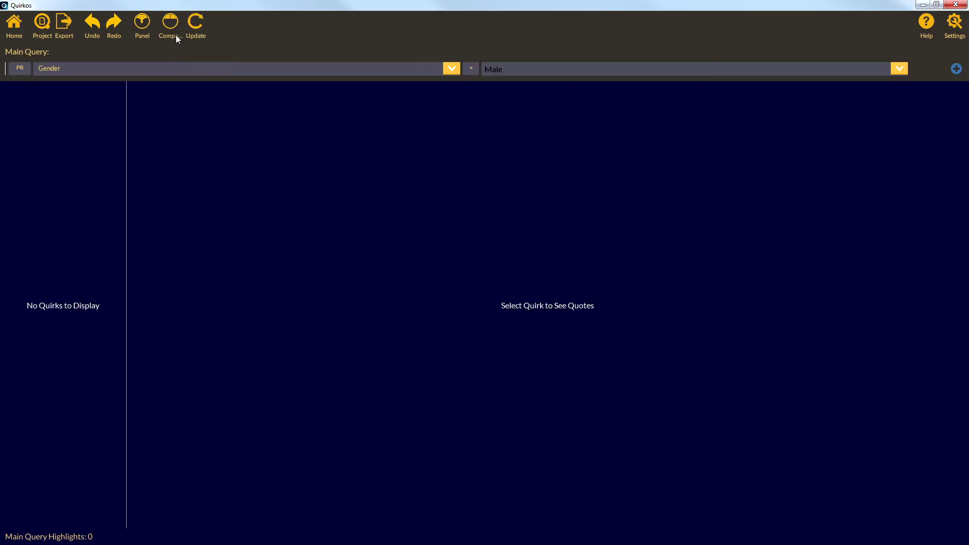
left_click(196, 25)
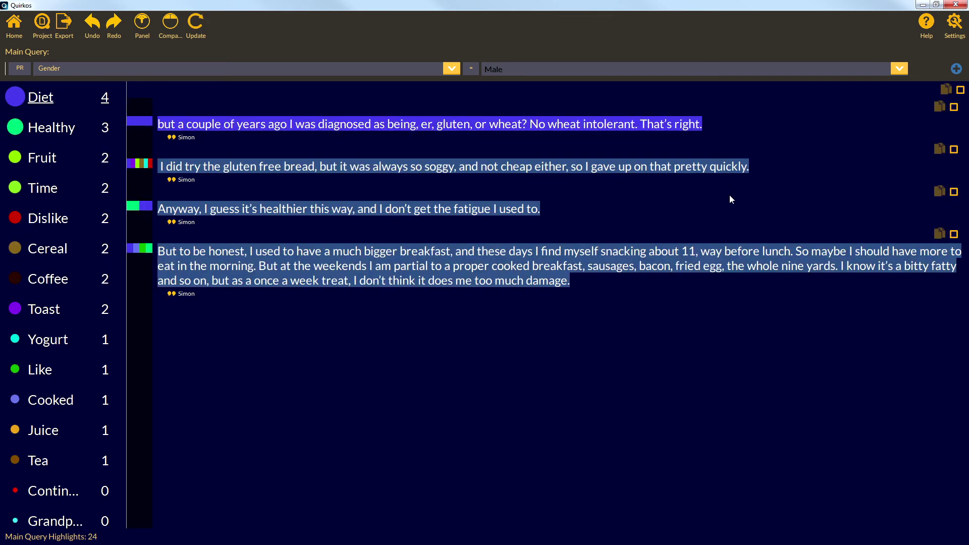
left_click(172, 25)
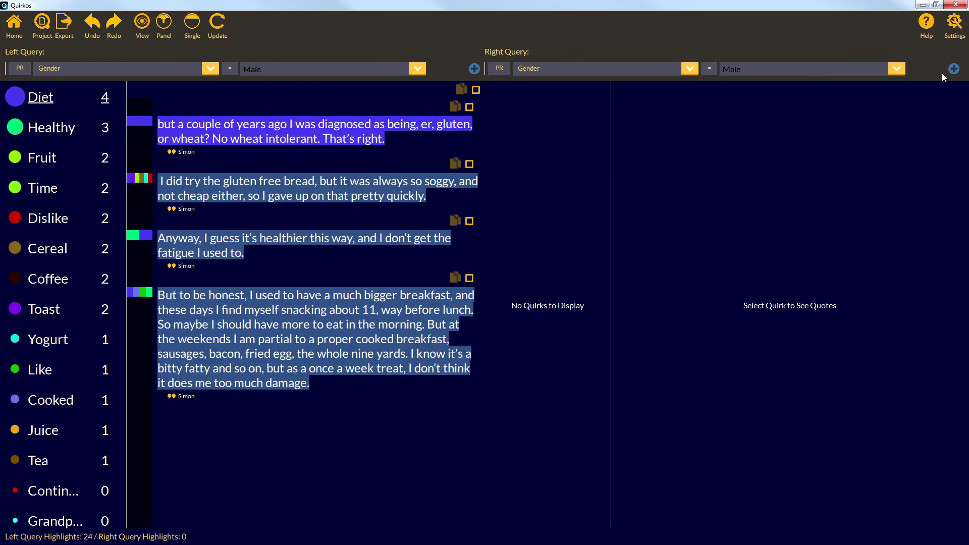
left_click(899, 69)
left_click(855, 94)
left_click(217, 40)
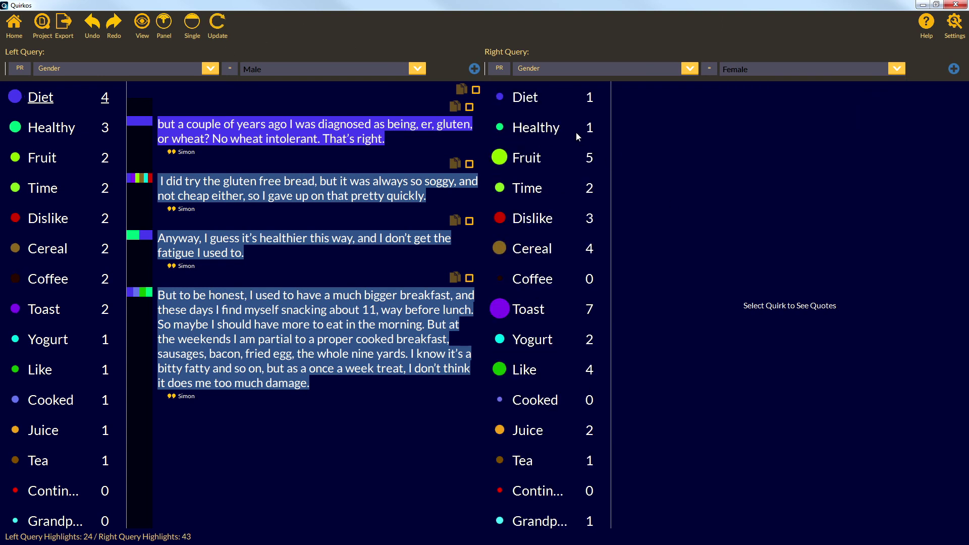
left_click(526, 97)
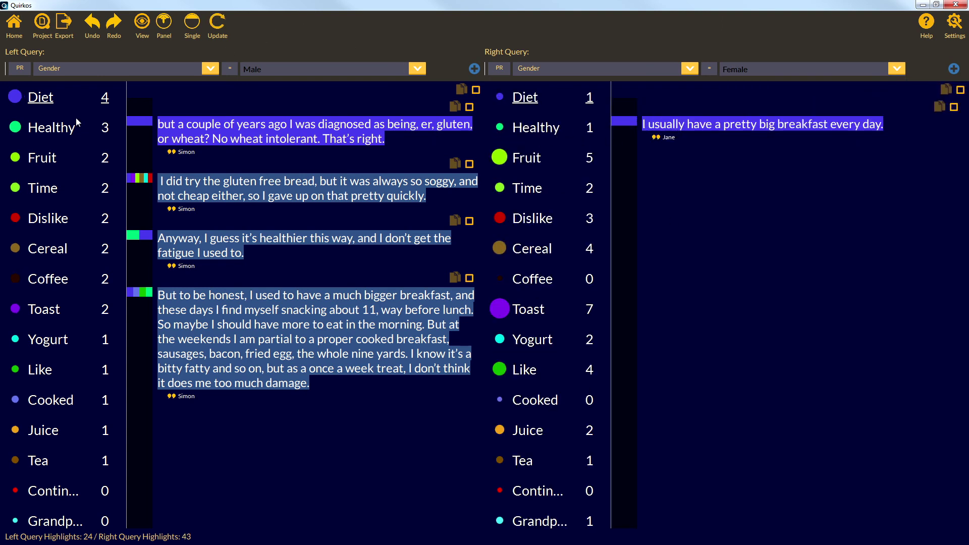
left_click(14, 24)
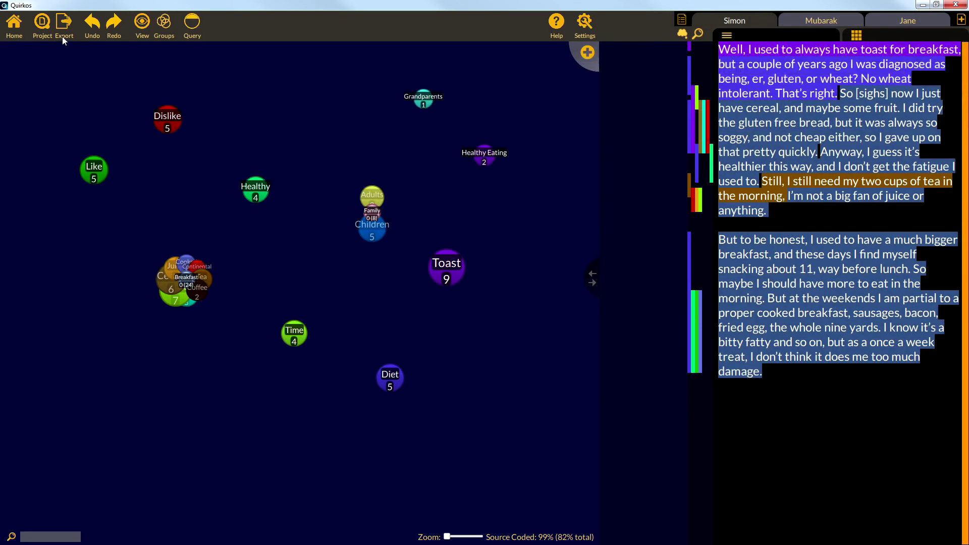
Step: Generate a diamond-shaped word cloud of the coded sources
left_click(65, 26)
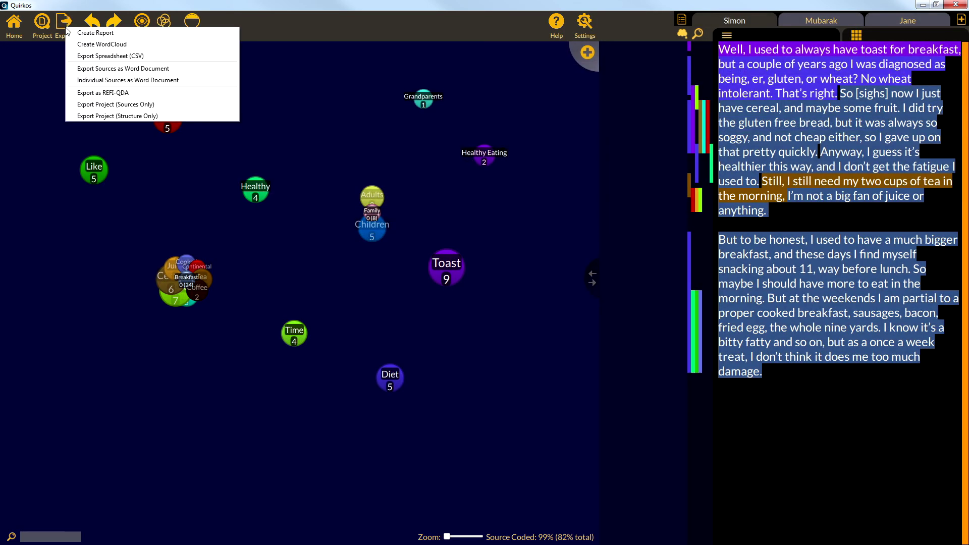
left_click(101, 45)
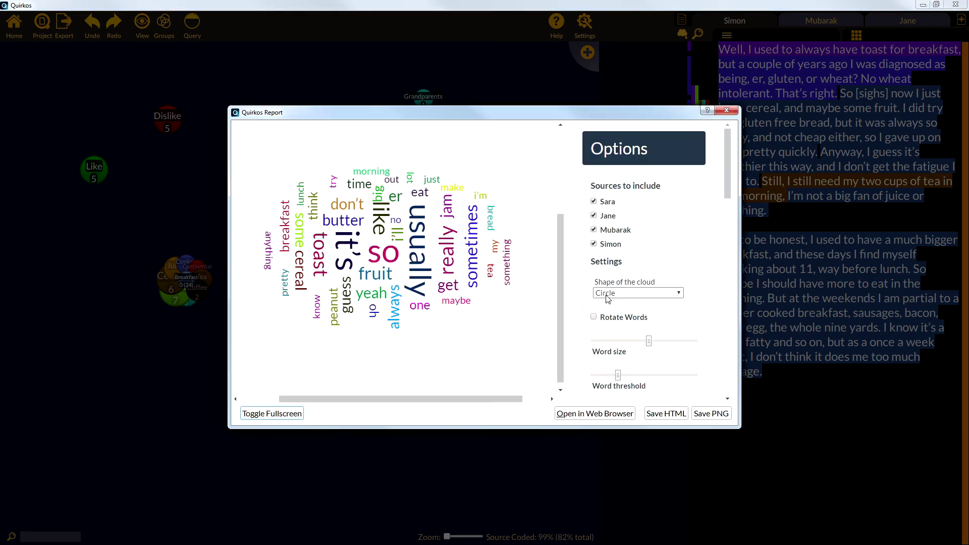
left_click(611, 294)
left_click(623, 313)
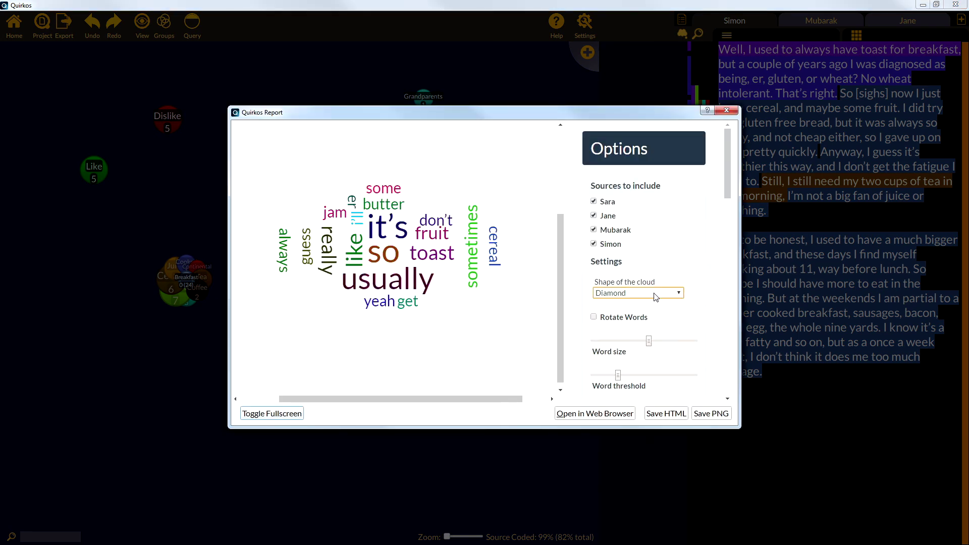
left_click(728, 110)
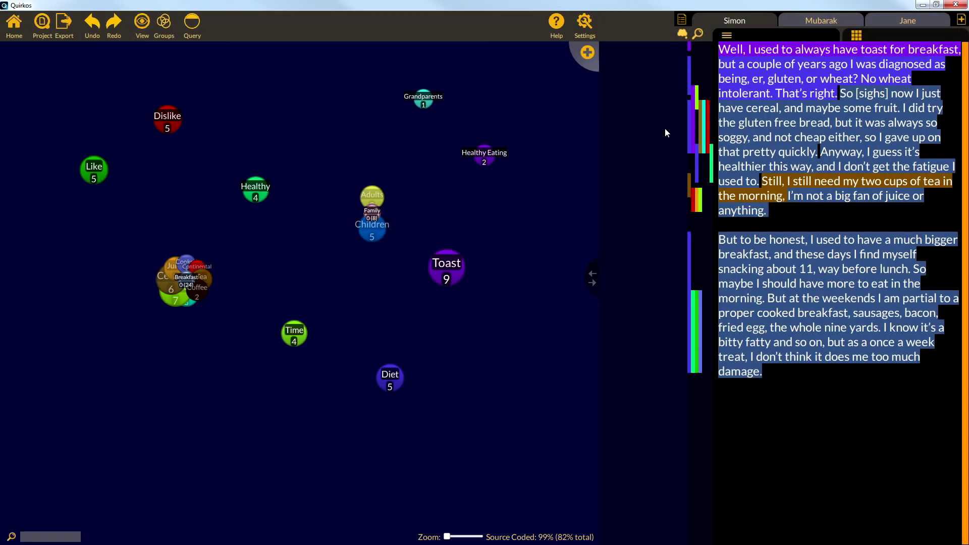
Step: Export all sources to the Word document 'word breakfast' and check its coding comments
left_click(64, 24)
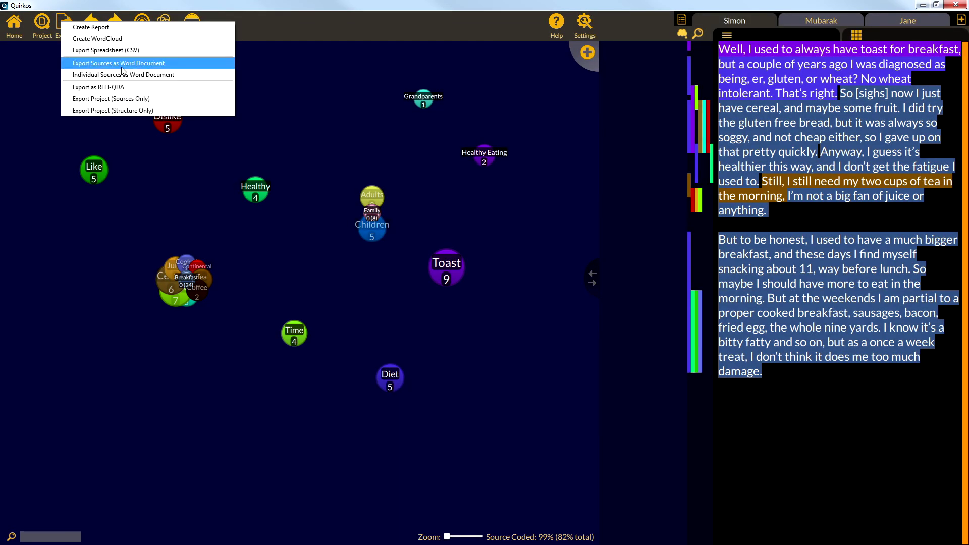
left_click(101, 63)
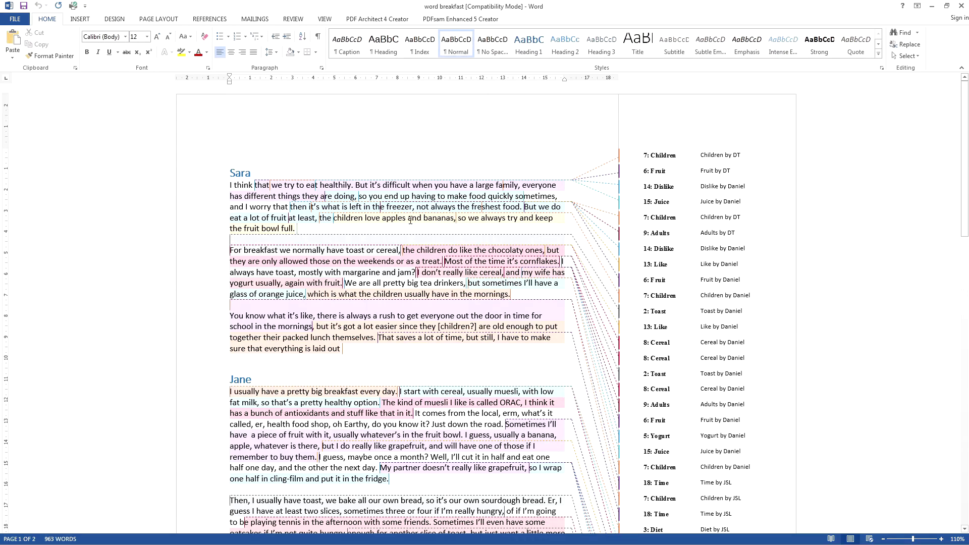
scroll(543, 234, "down", 11)
left_click(709, 232)
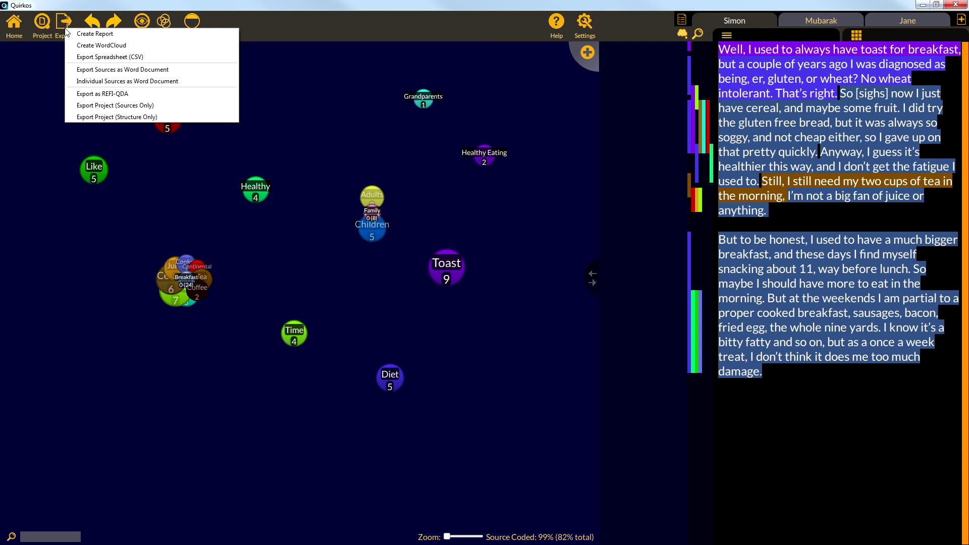
left_click(72, 35)
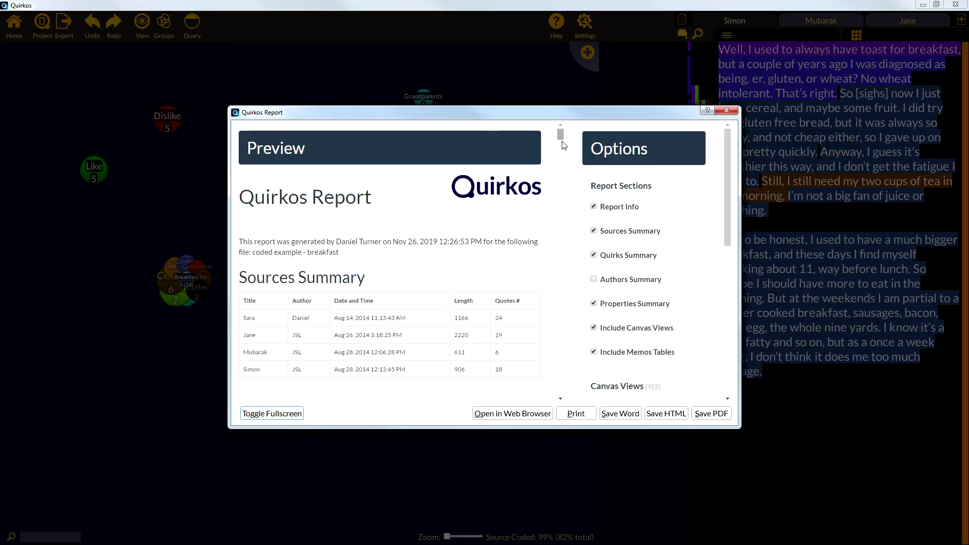
left_click_drag(561, 137, 563, 243)
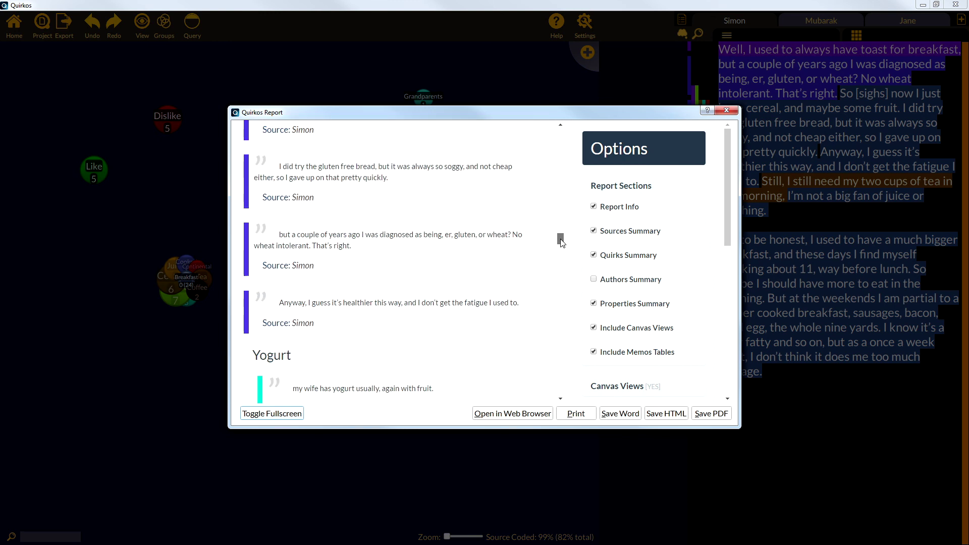
left_click(726, 111)
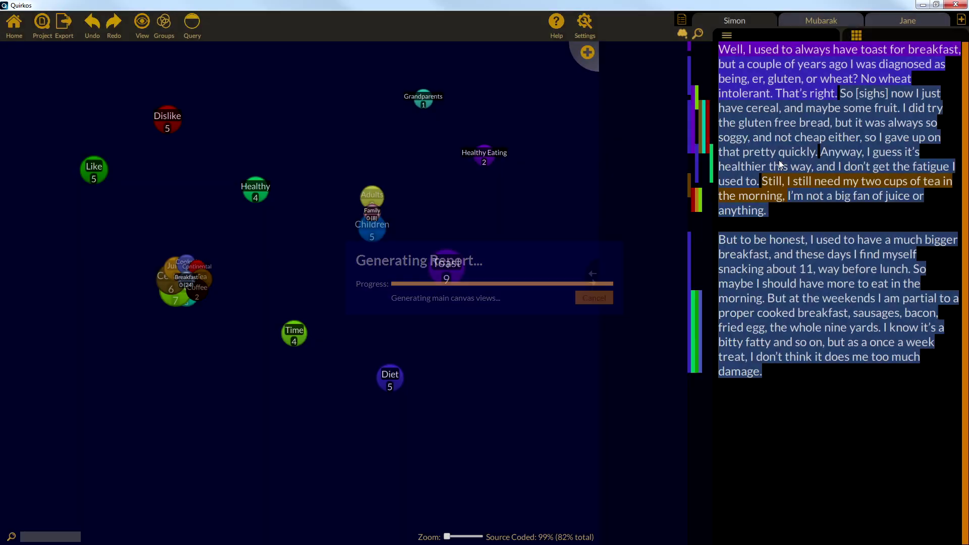